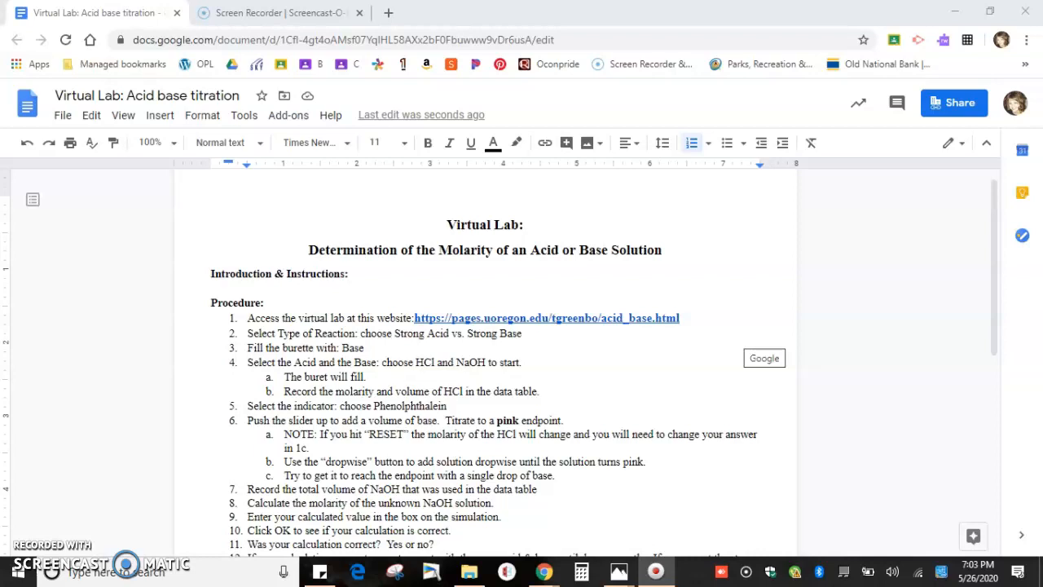
Step: Open the acid_base virtual lab from the link in procedure step 1, checking the document's next instruction before returning to the simulation
left_click(517, 320)
left_click(473, 341)
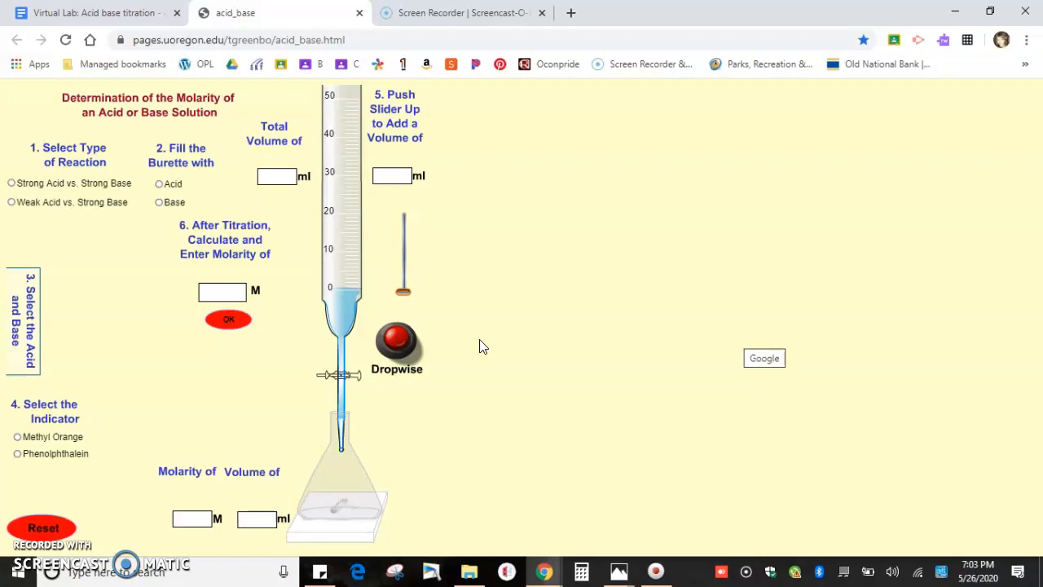
left_click(128, 20)
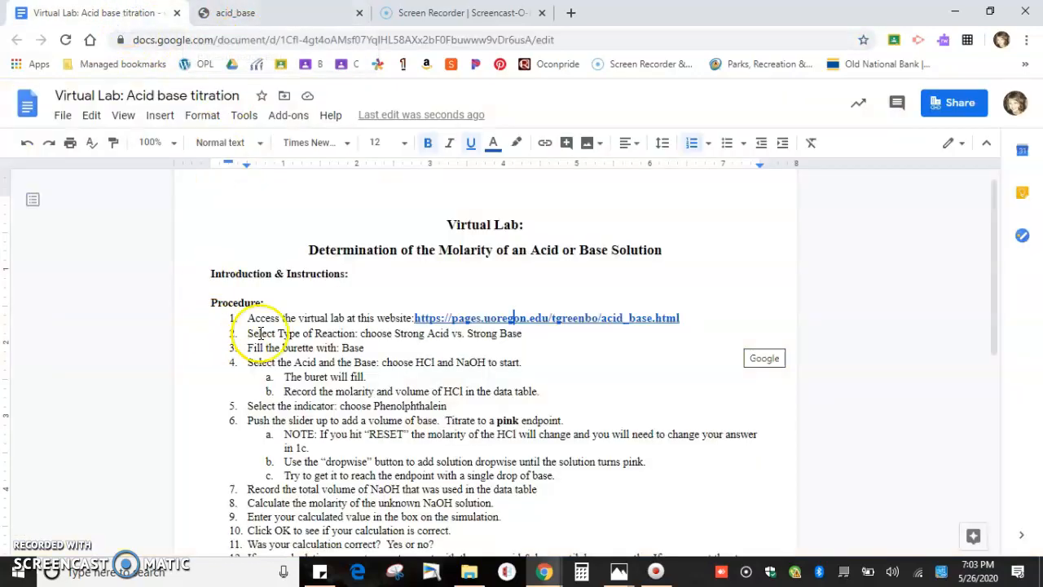
left_click(265, 16)
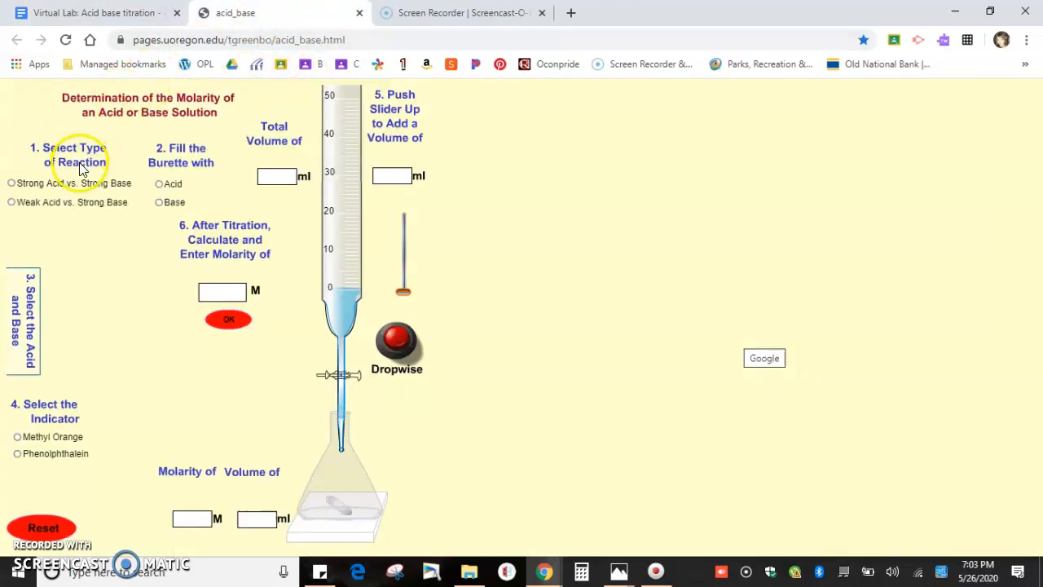
Step: Configure the titration as Strong Acid vs. Strong Base with Base in the burette, using HCl as the acid and NaOH as the base
left_click(11, 184)
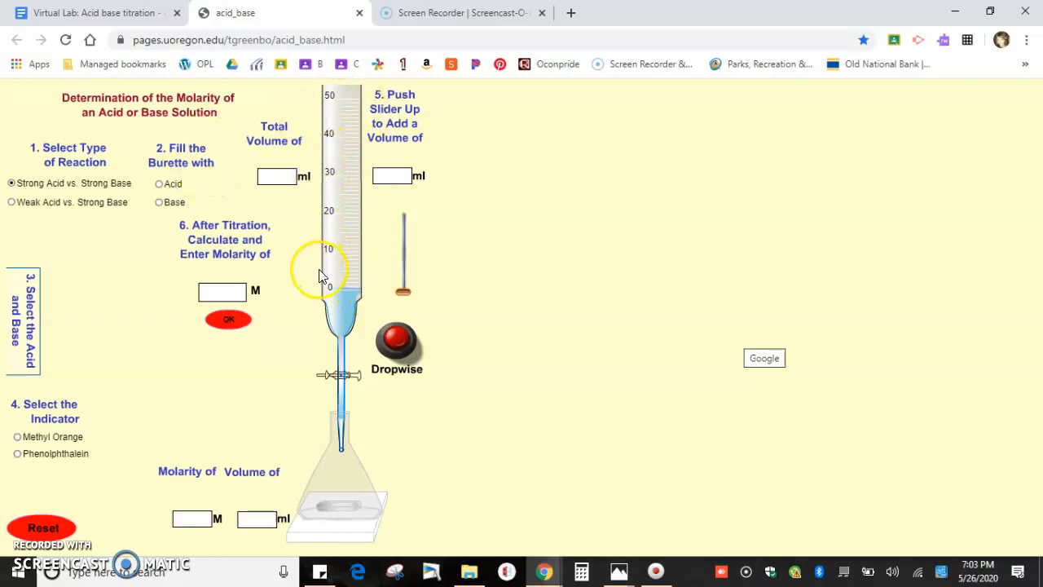
left_click(159, 203)
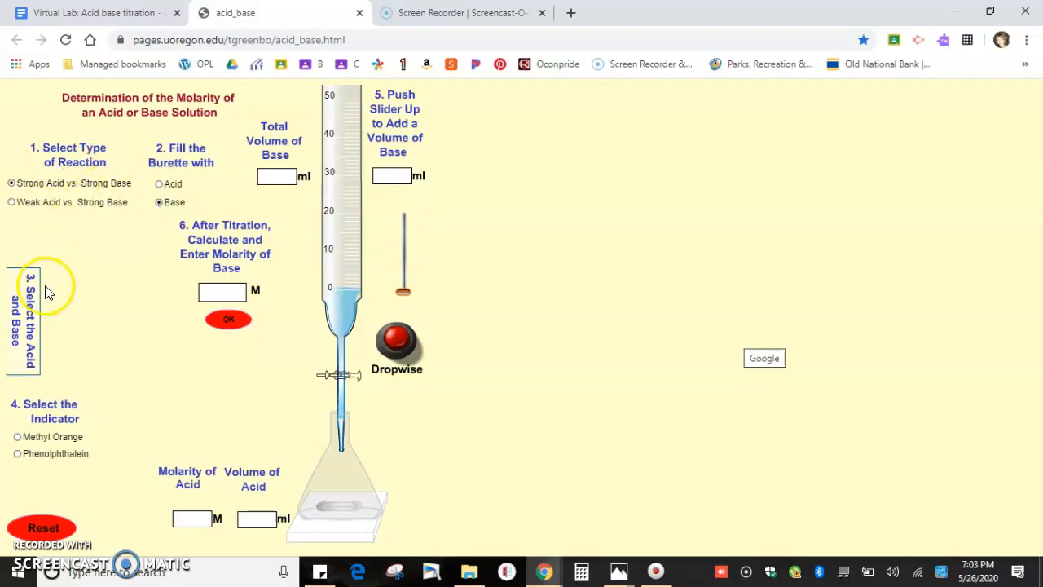
left_click(21, 326)
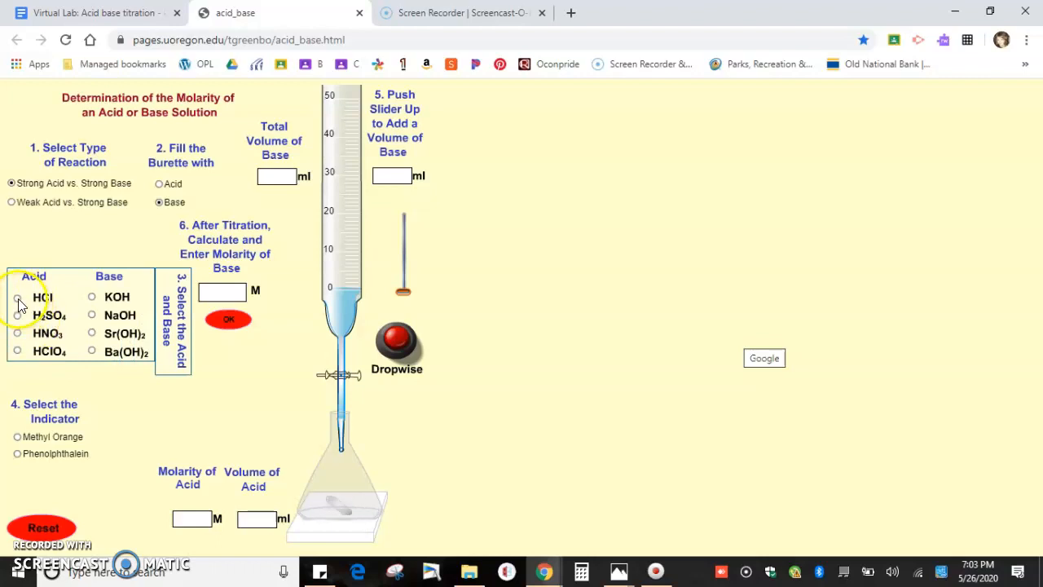
left_click(17, 298)
left_click(93, 316)
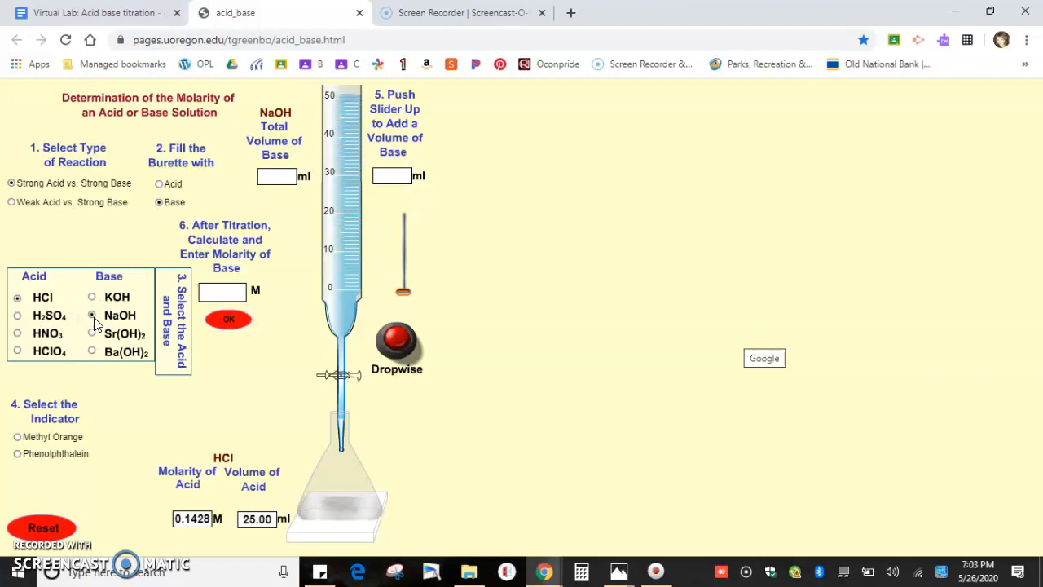
left_click(164, 332)
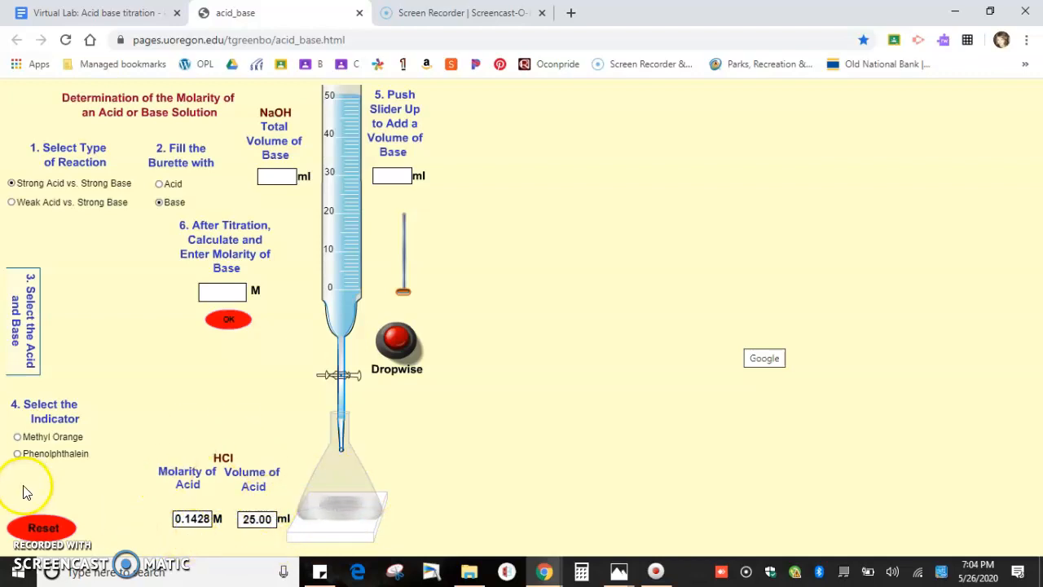
Step: Choose Phenolphthalein as the indicator and add 18 ml of NaOH to the flask with the volume slider
left_click(21, 456)
left_click(405, 293)
left_click_drag(407, 293, 407, 295)
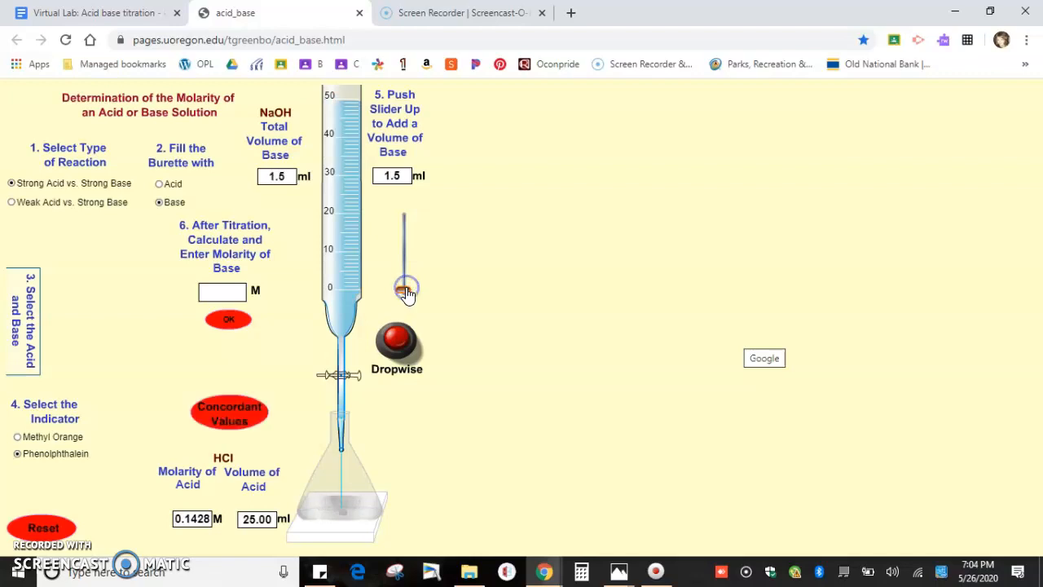
left_click(407, 291)
left_click_drag(407, 291, 404, 270)
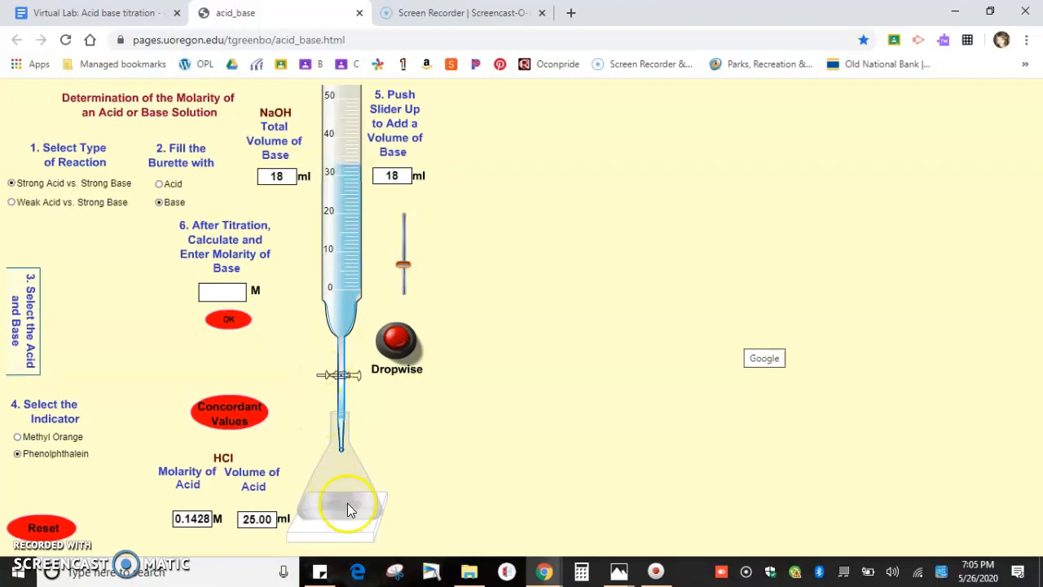
Step: Add NaOH dropwise until the flask solution stays pink, bringing the total volume of base to 18.78 ml
left_click(396, 343)
left_click(394, 341)
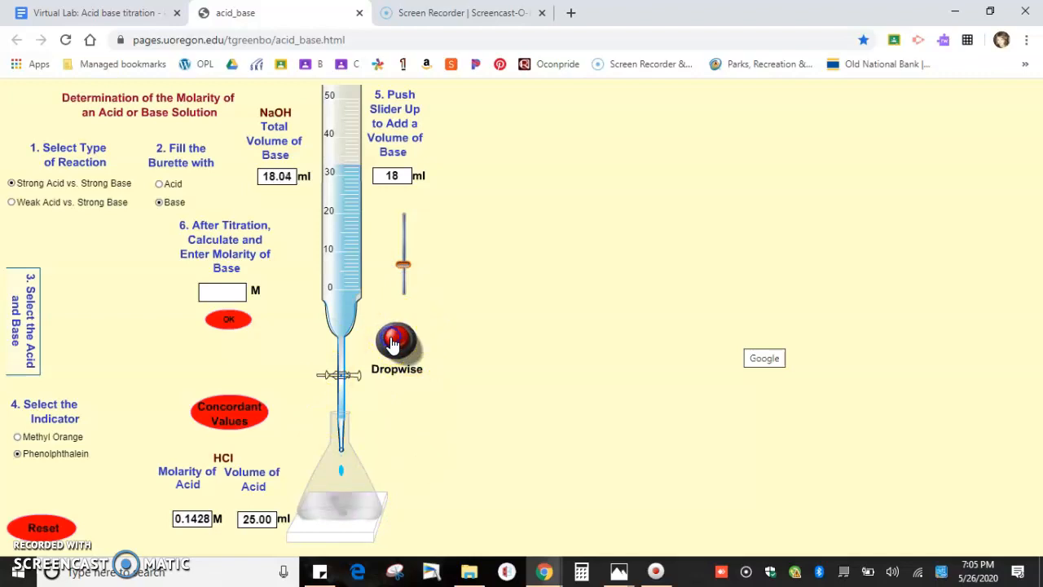
left_click(394, 340)
left_click(394, 341)
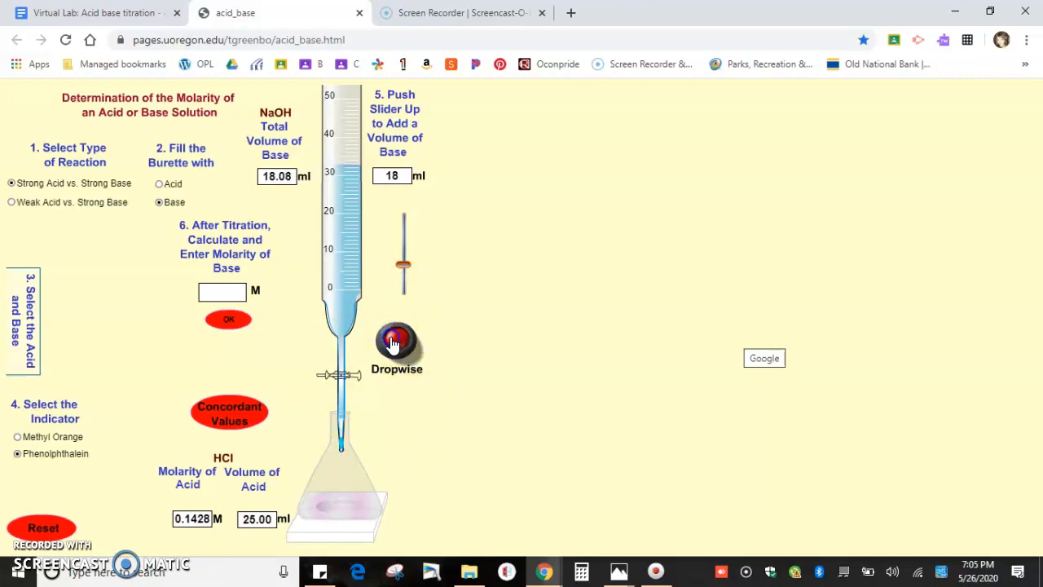
left_click(395, 340)
left_click(394, 341)
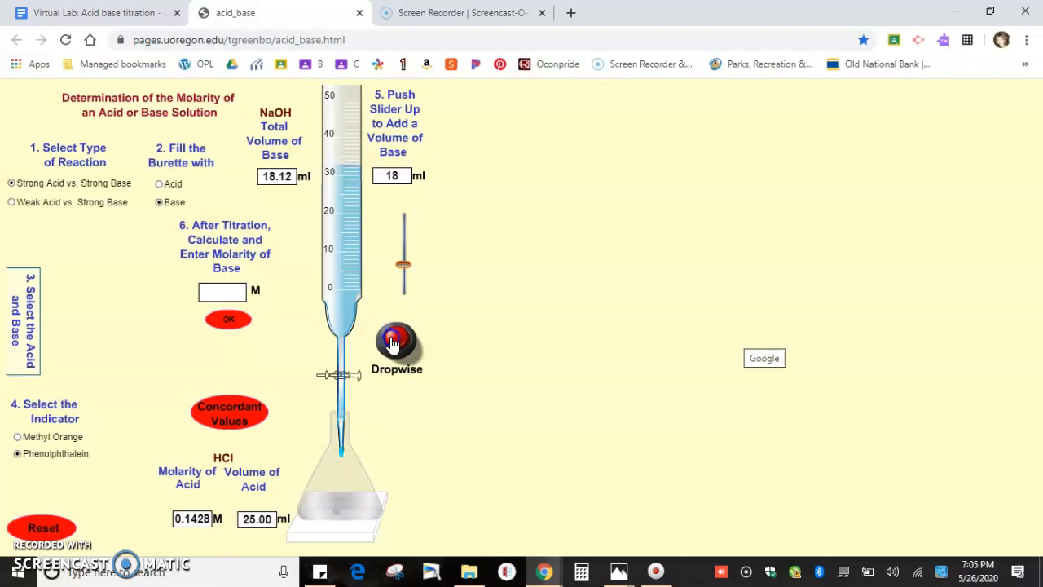
left_click(394, 341)
left_click(394, 340)
left_click(394, 341)
left_click(395, 341)
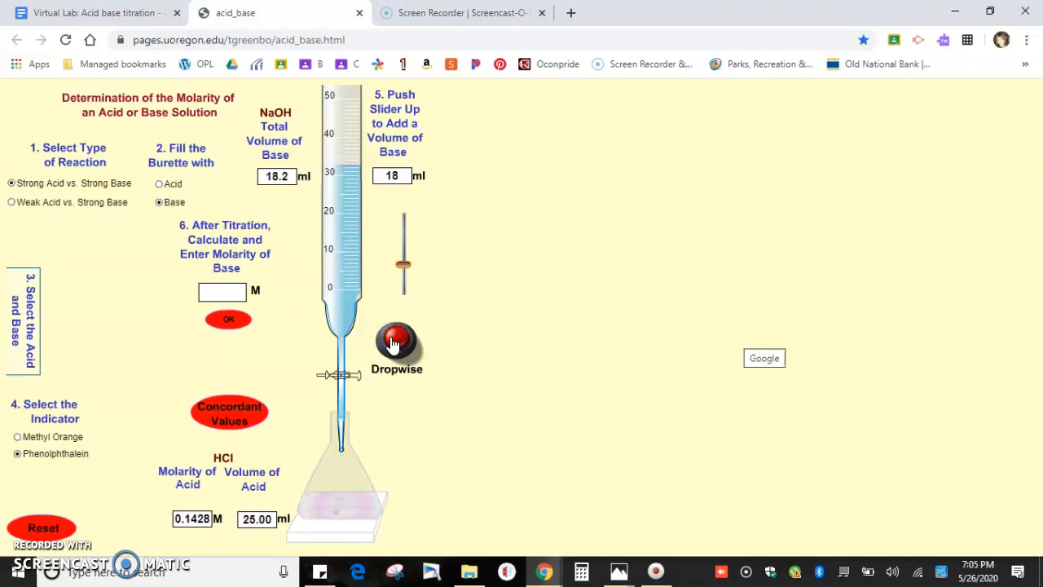
left_click(394, 341)
left_click(395, 341)
left_click(395, 340)
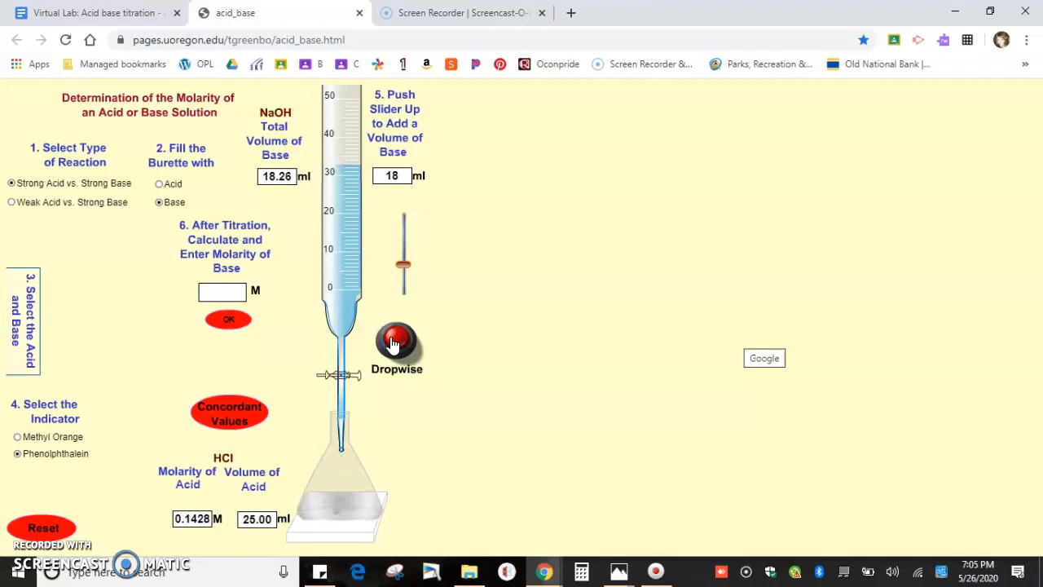
left_click(394, 341)
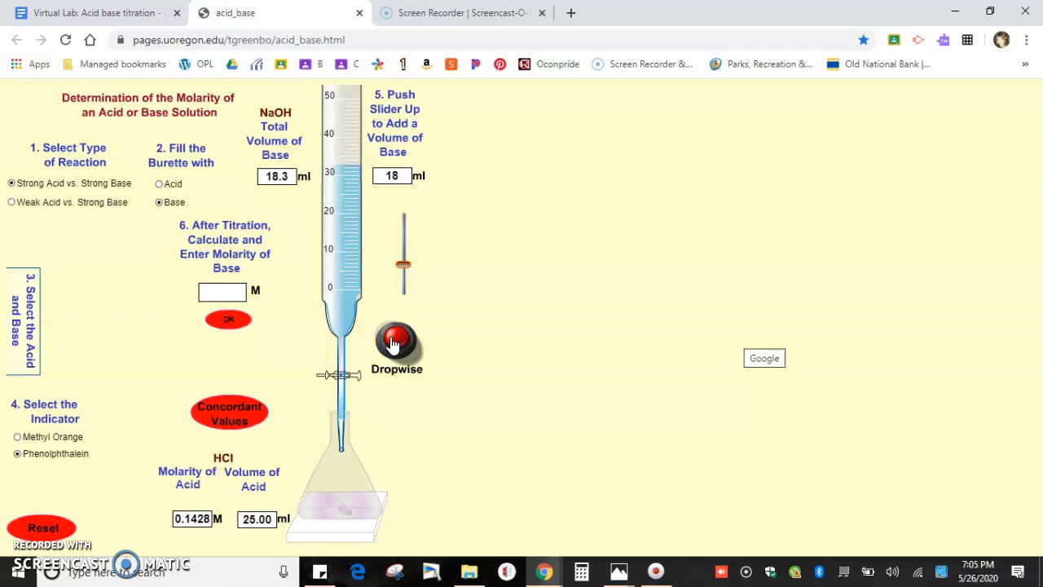
left_click(394, 341)
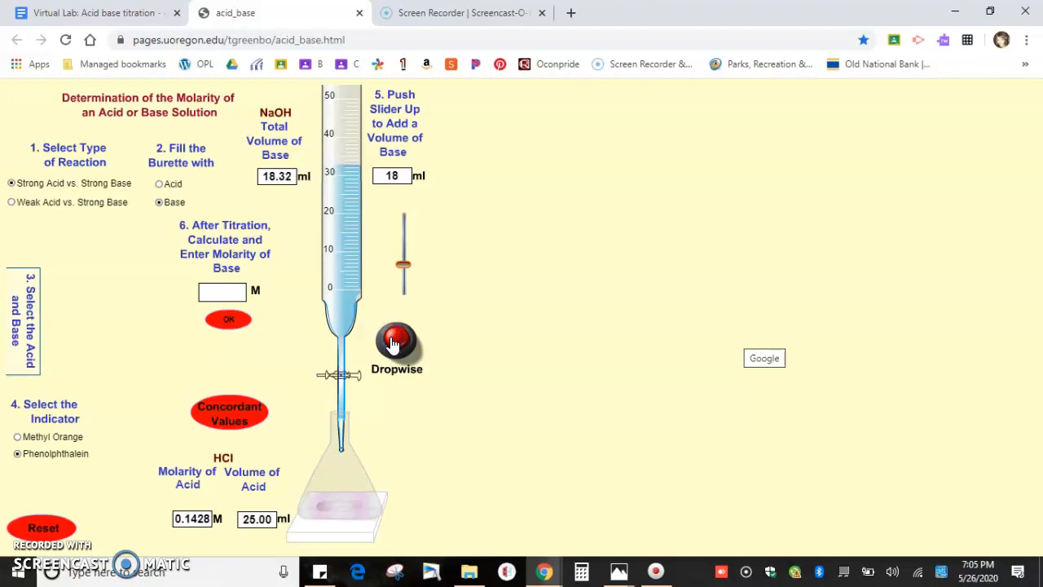
left_click(394, 341)
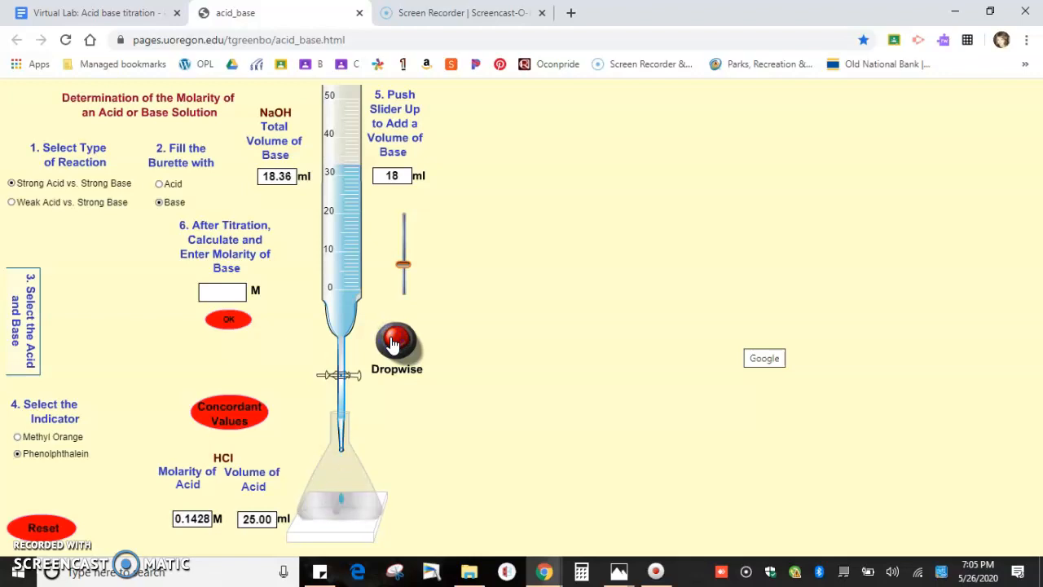
left_click(394, 341)
left_click(394, 340)
left_click(394, 340)
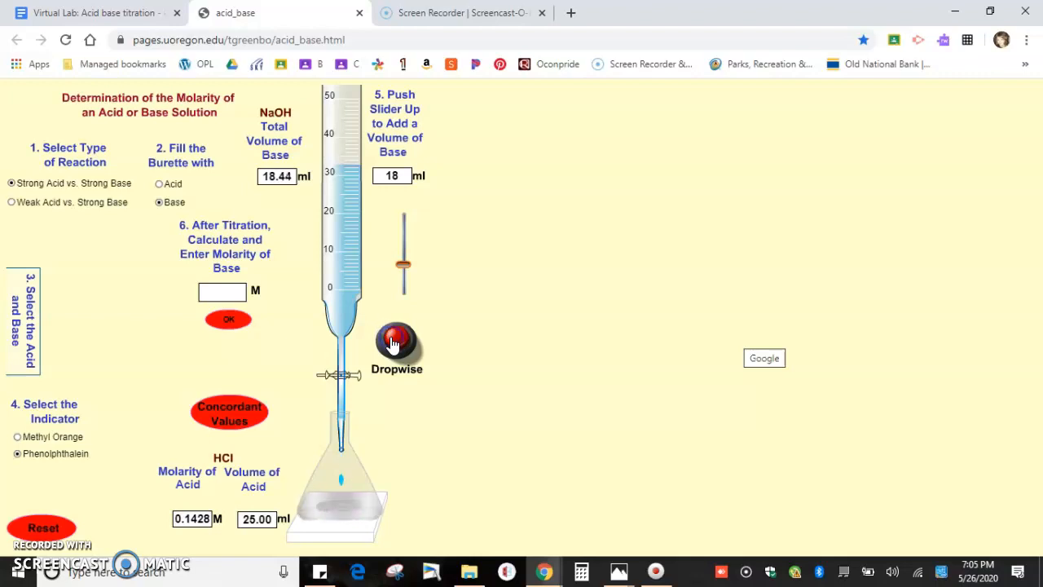
left_click(392, 342)
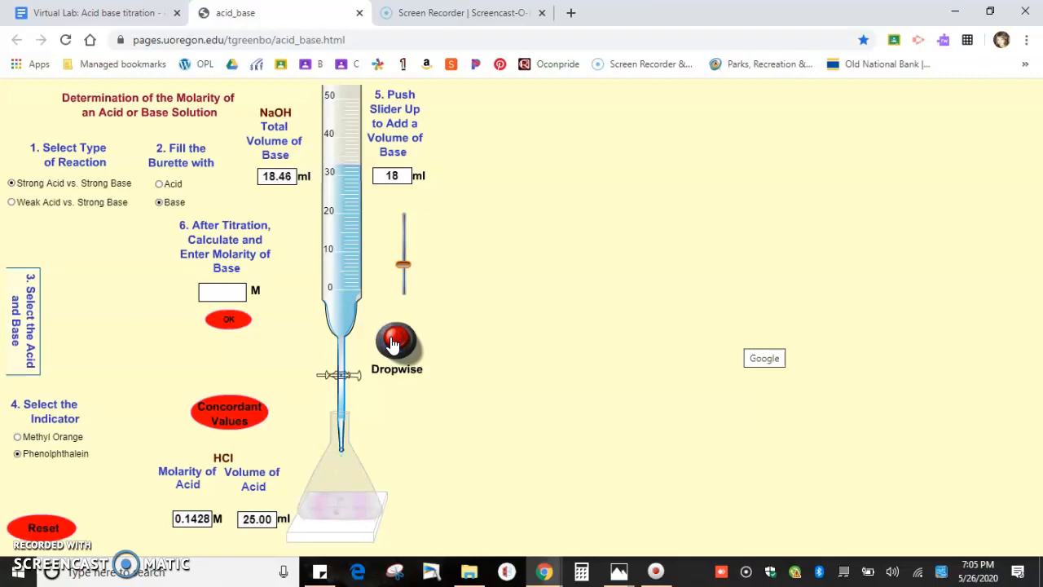
left_click(394, 340)
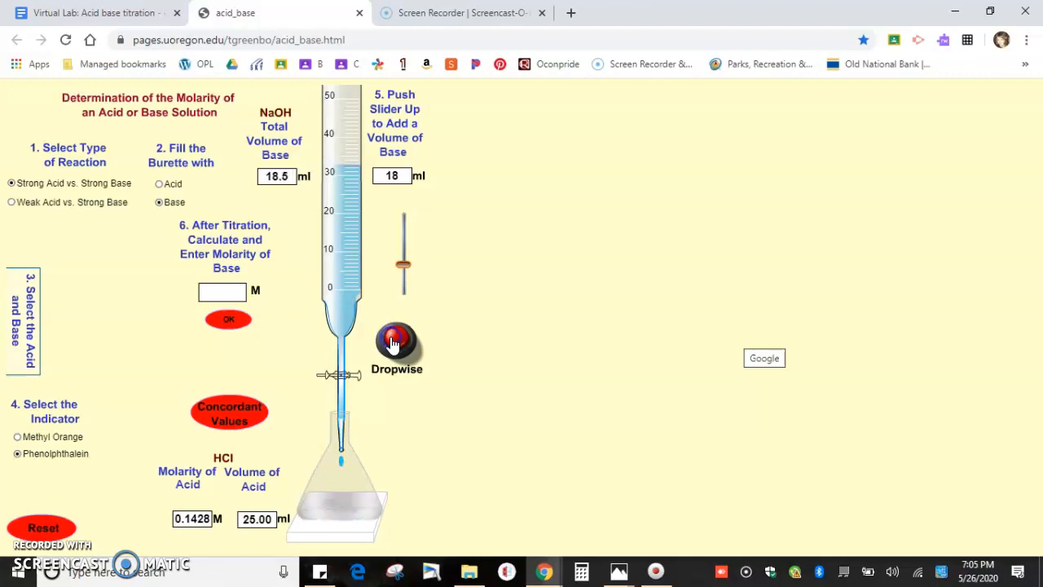
left_click(392, 342)
left_click(392, 342)
left_click(392, 342)
left_click(392, 342)
left_click(392, 342)
left_click(392, 343)
left_click(392, 342)
left_click(392, 342)
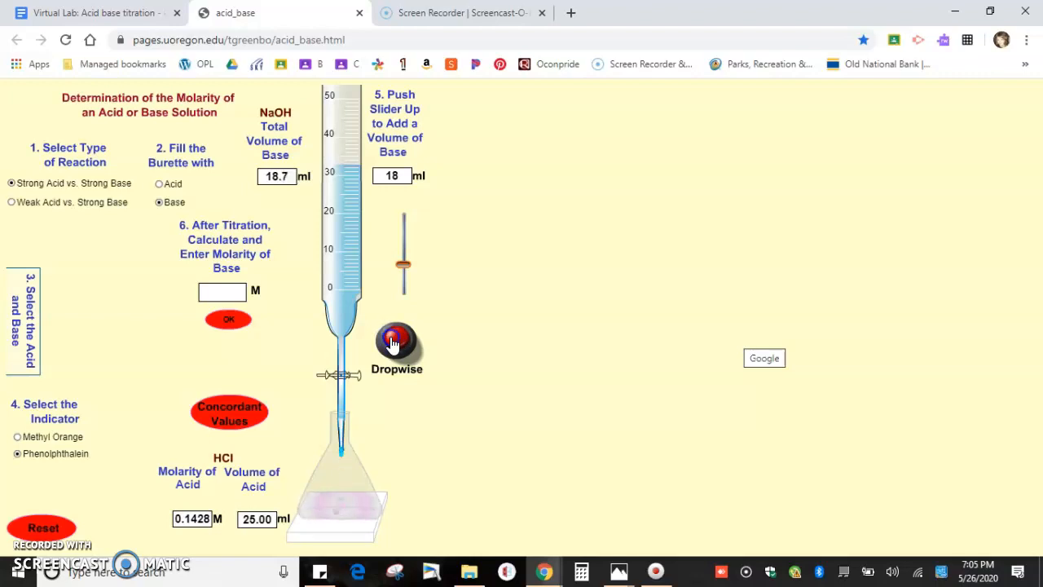
left_click(392, 342)
left_click(392, 342)
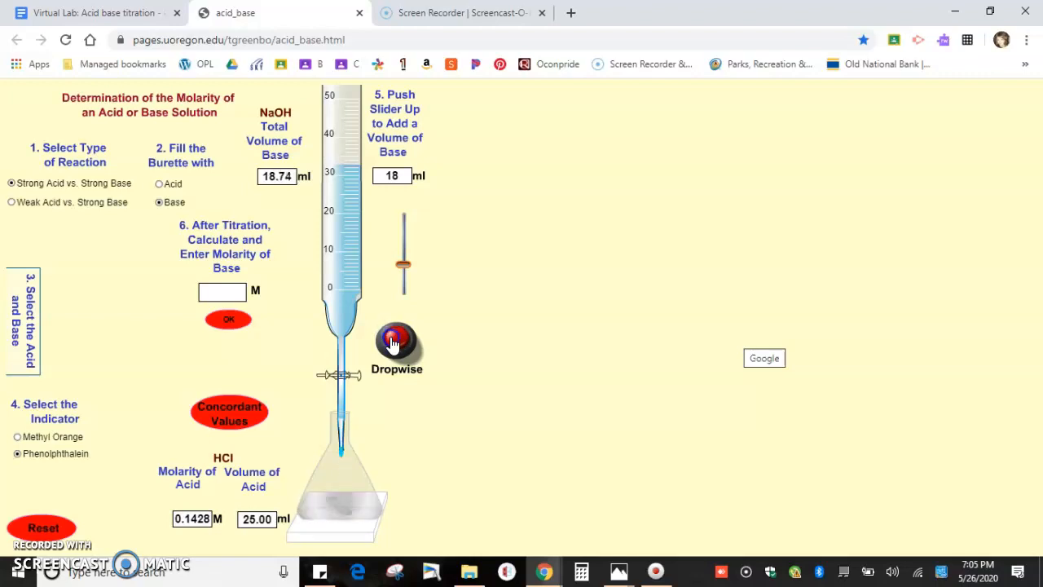
left_click(392, 343)
left_click(392, 342)
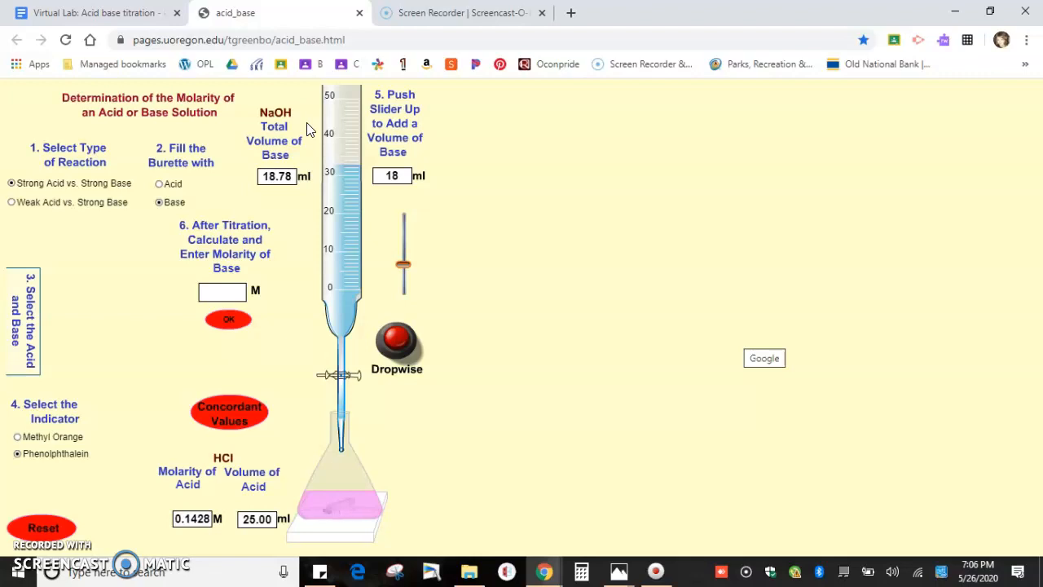
Step: In the lab document's data table, enter HCl and NaOH as the acid and base formulas for Trial 1
left_click(116, 9)
scroll(452, 188, "down", 5)
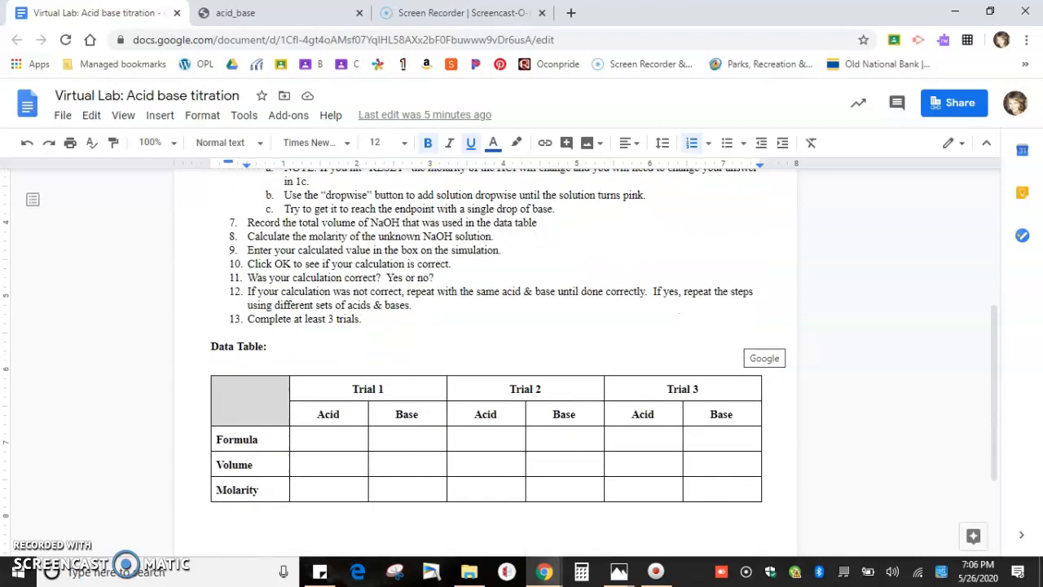
left_click(322, 439)
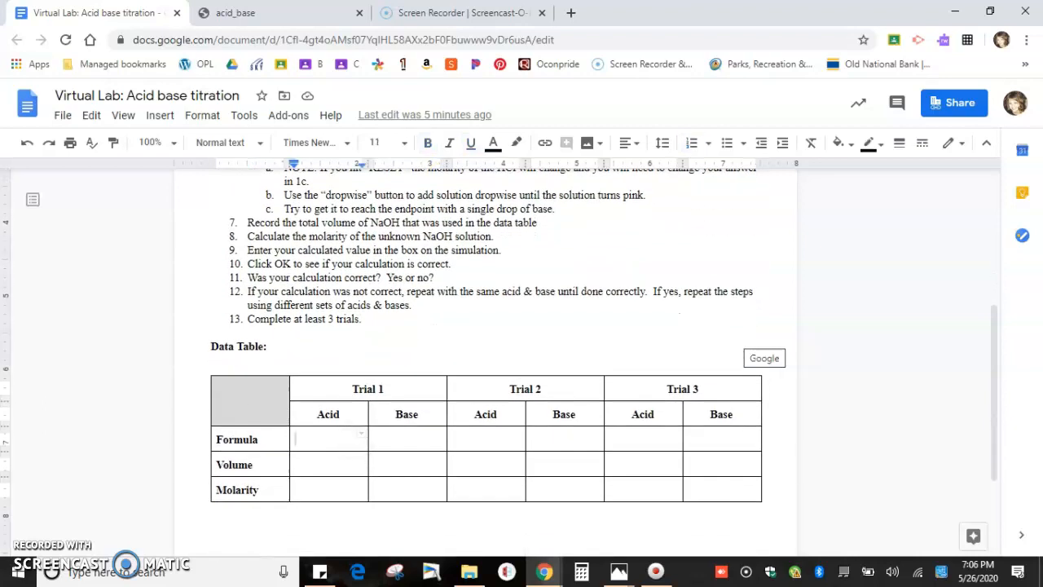
type("HCl")
key("Tab")
type("NaOH")
Step: Record the Trial 1 acid volume as 25.00 mL and its molarity as 0.1428 M, checking the molarity in the simulation
key("Down")
key("Left")
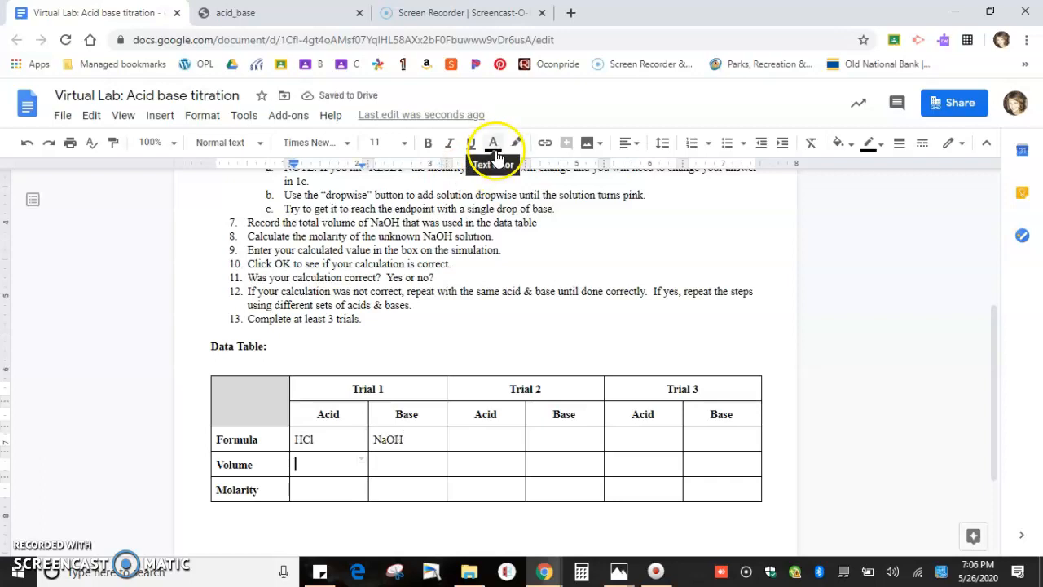
type("25.00 mL")
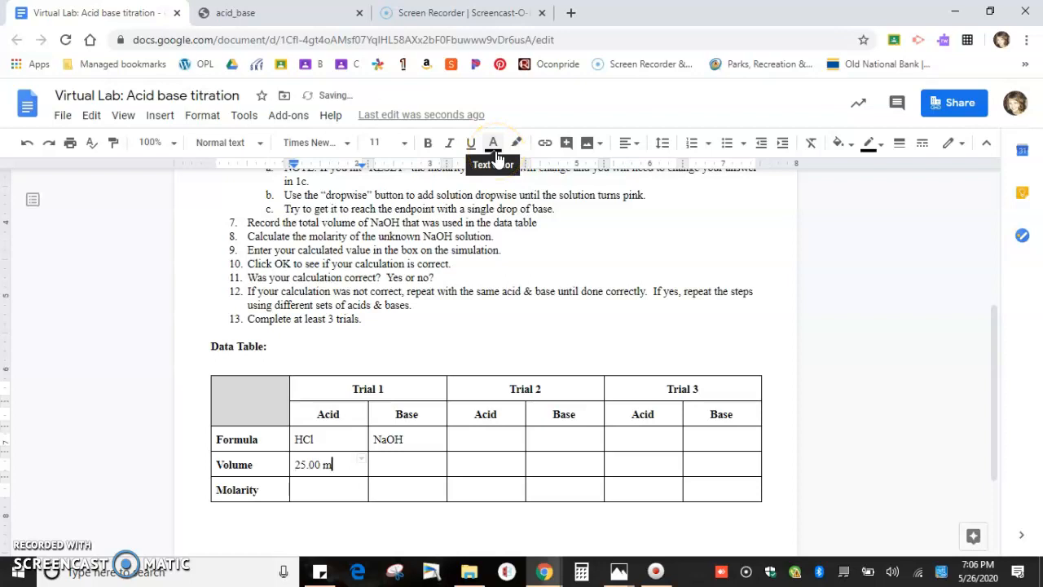
left_click(333, 486)
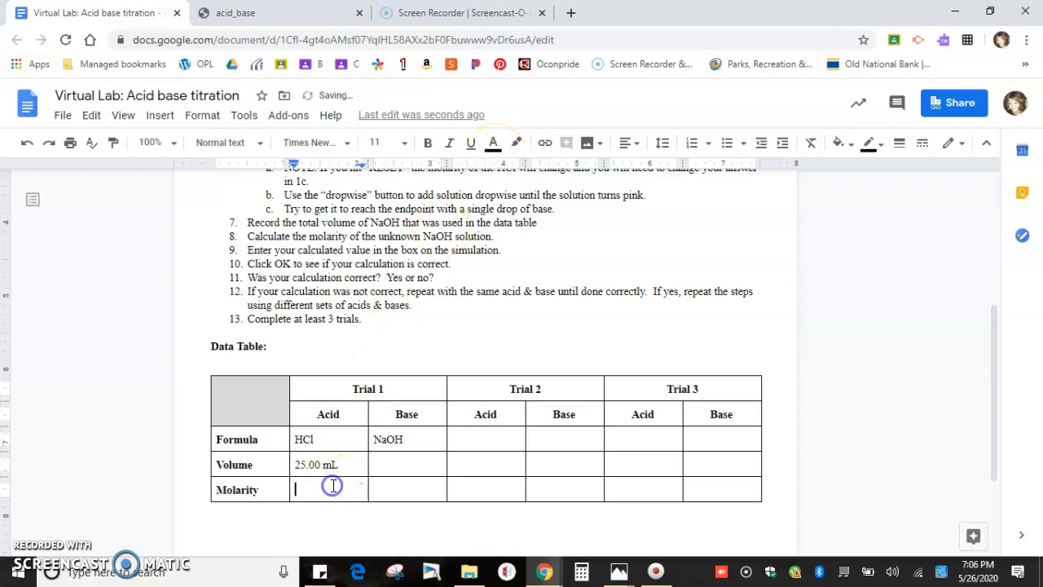
left_click(308, 18)
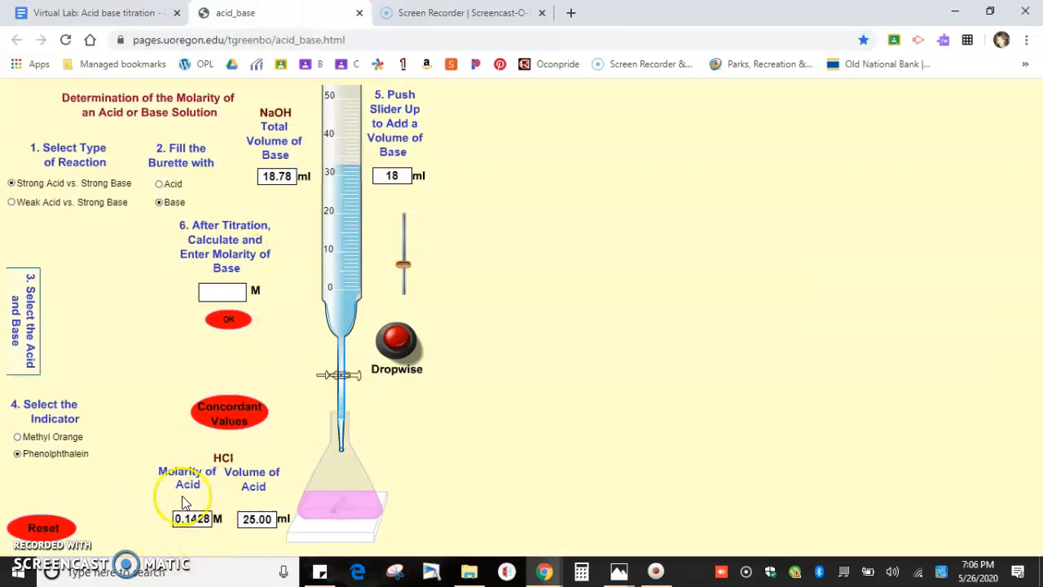
left_click(96, 13)
type("0.1428")
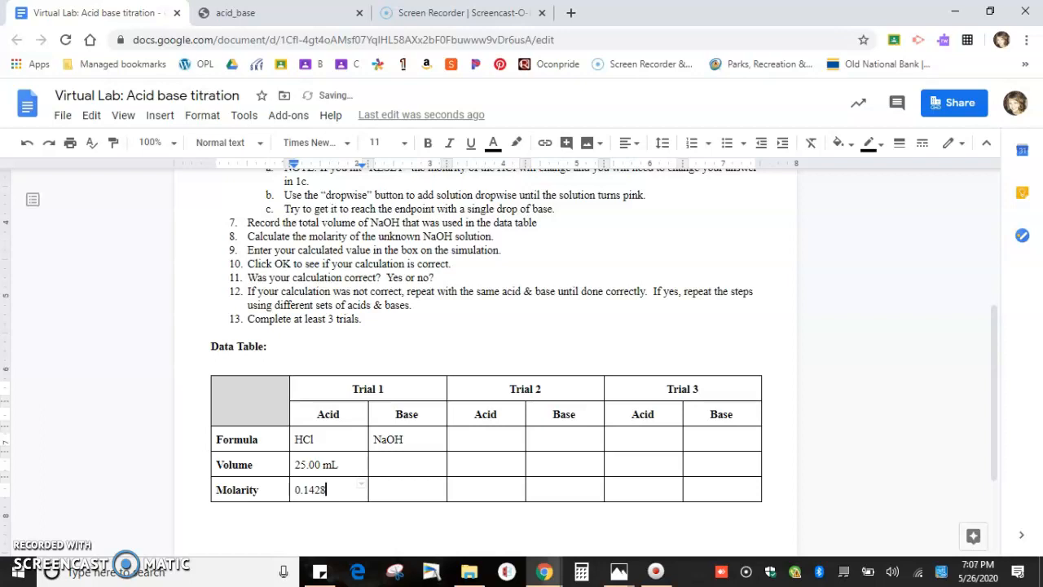
type(" M")
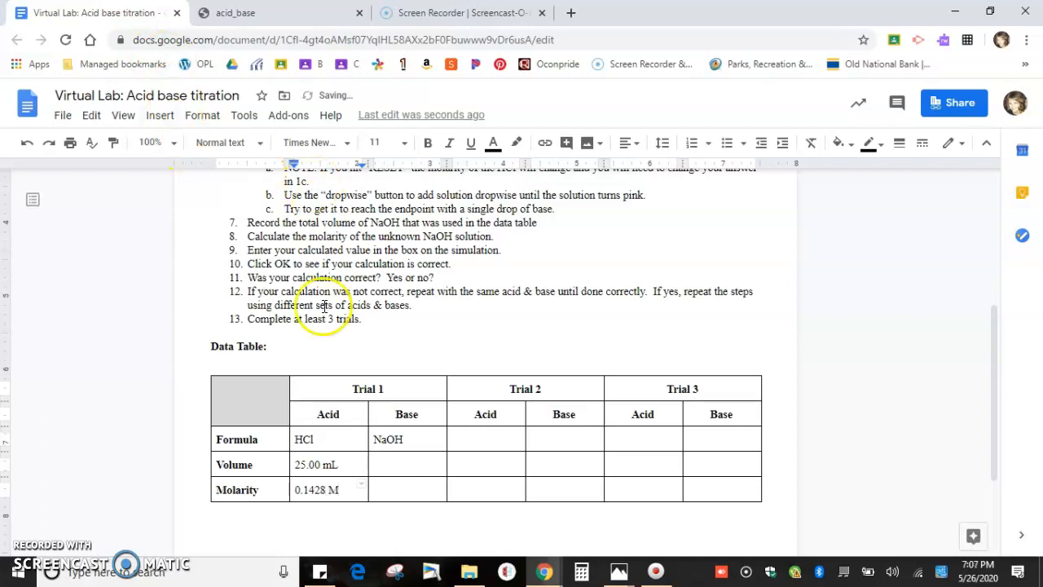
Step: Check the total NaOH volume in the simulation and record 18.78 mL as the Trial 1 base volume
left_click(392, 462)
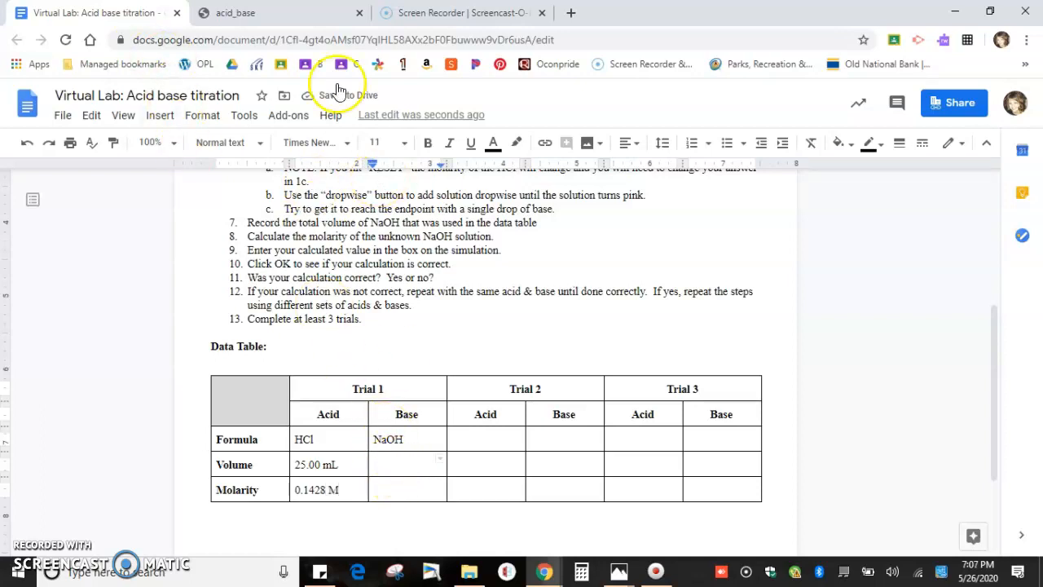
left_click(310, 19)
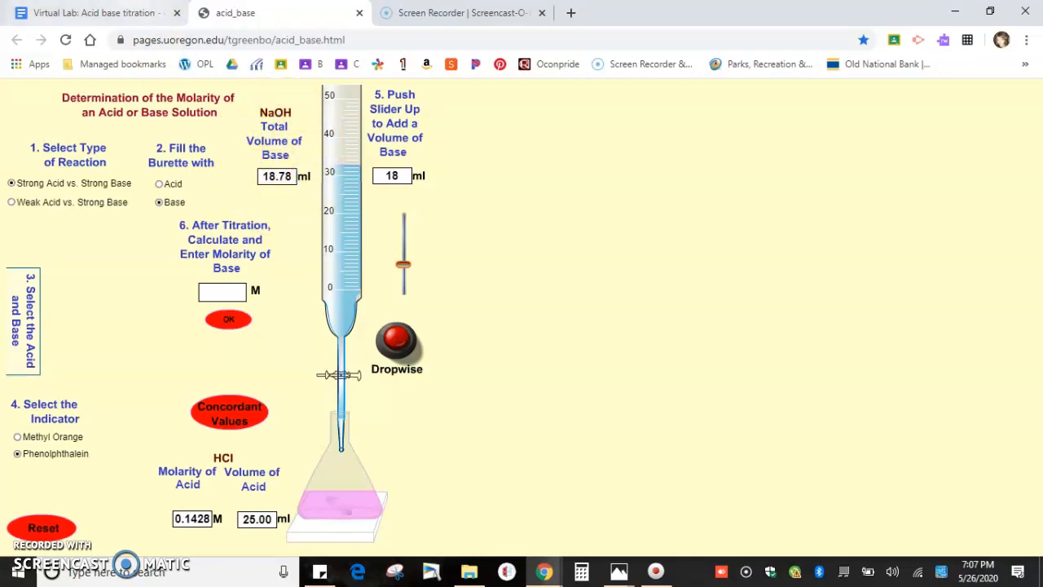
left_click(98, 12)
type("18.78 mL")
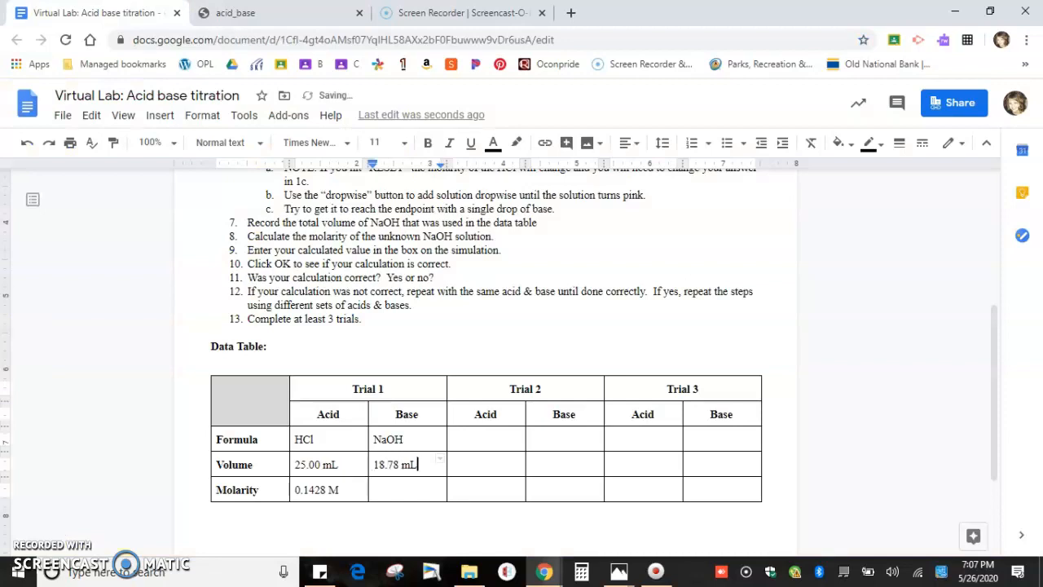
Step: Below the data table, write the titration equation (1 H⁺)(0.1428)(25) = (1)(M)(18.78)
left_click(375, 489)
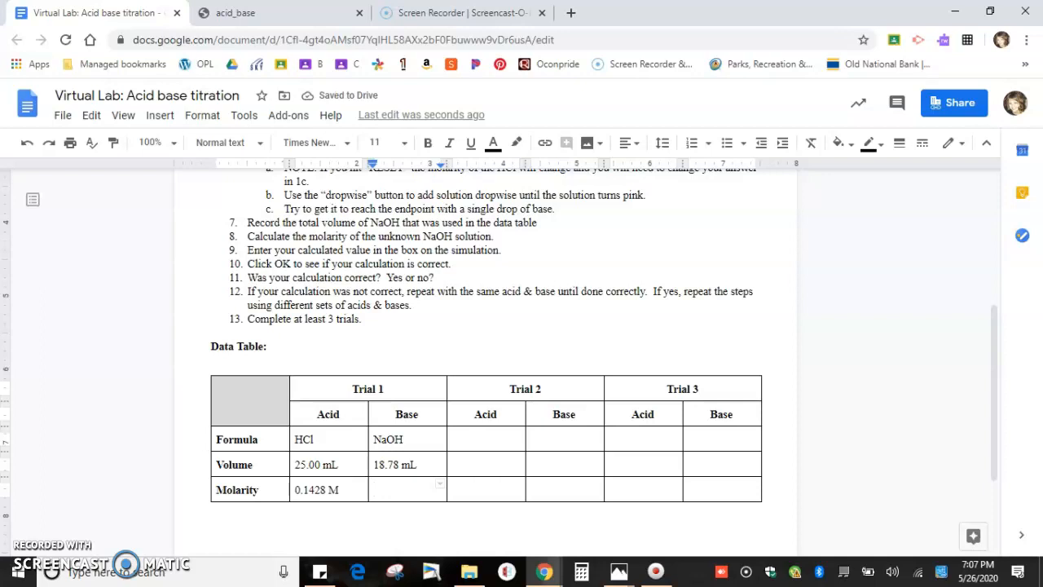
left_click(256, 519)
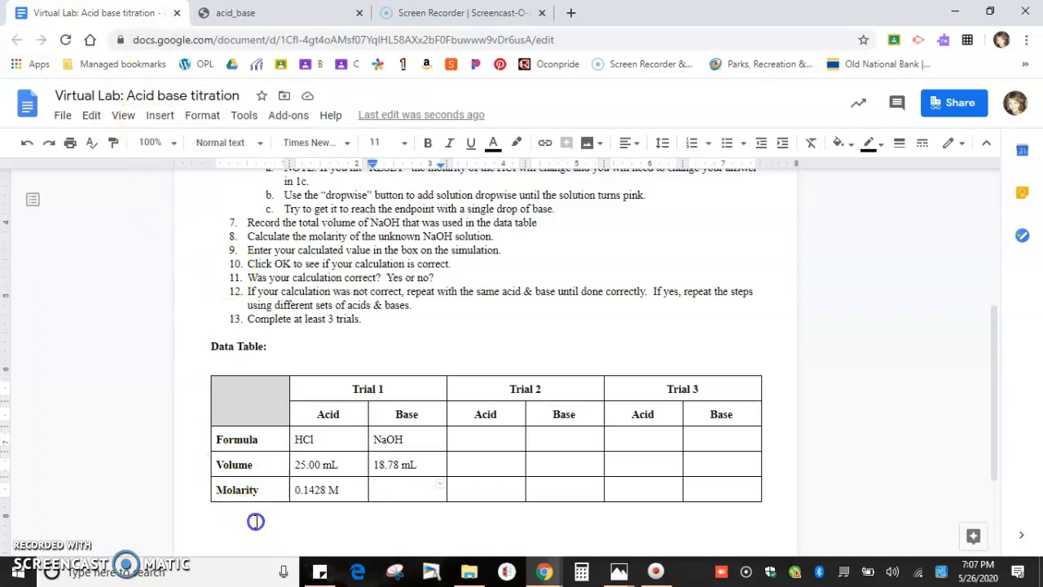
key("Return")
type("(1 H+")
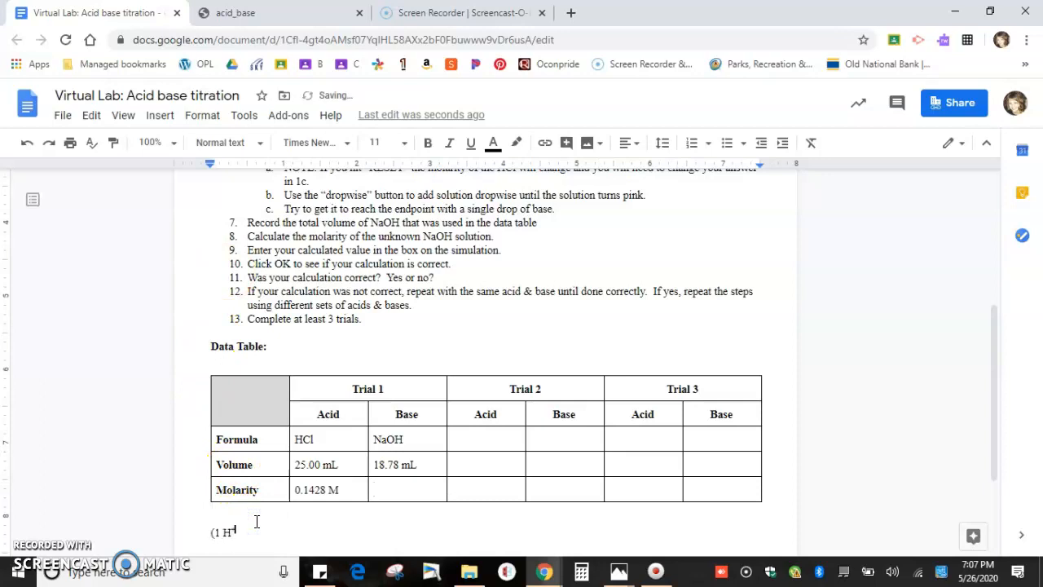
type(")(0.1428)(25) = (1)(M)(18.78)")
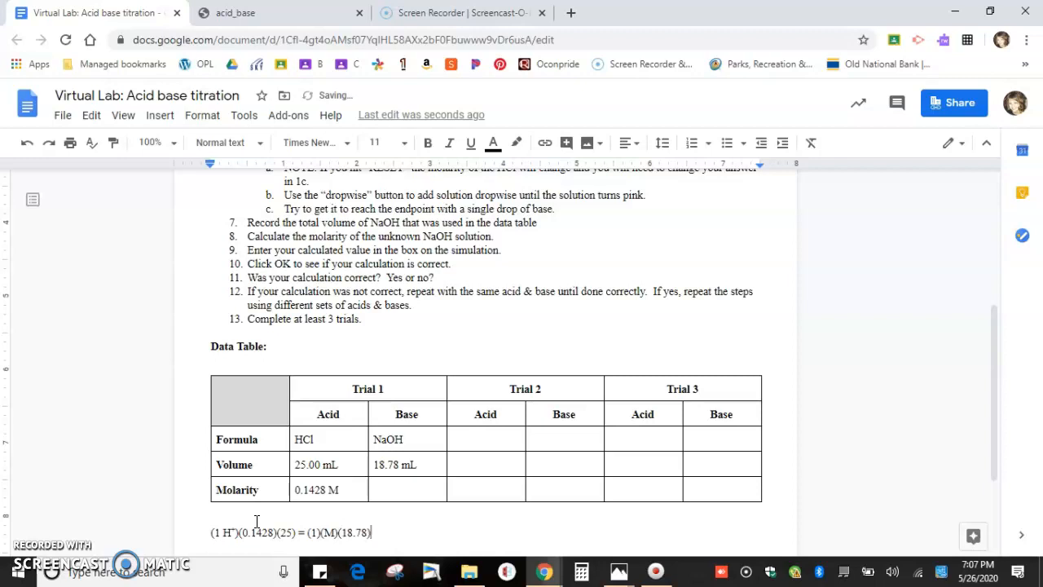
Step: Switch to Calculator and compute the base molarity by multiplying 25 by 0.1428 and dividing the result by 18.78
left_click(582, 572)
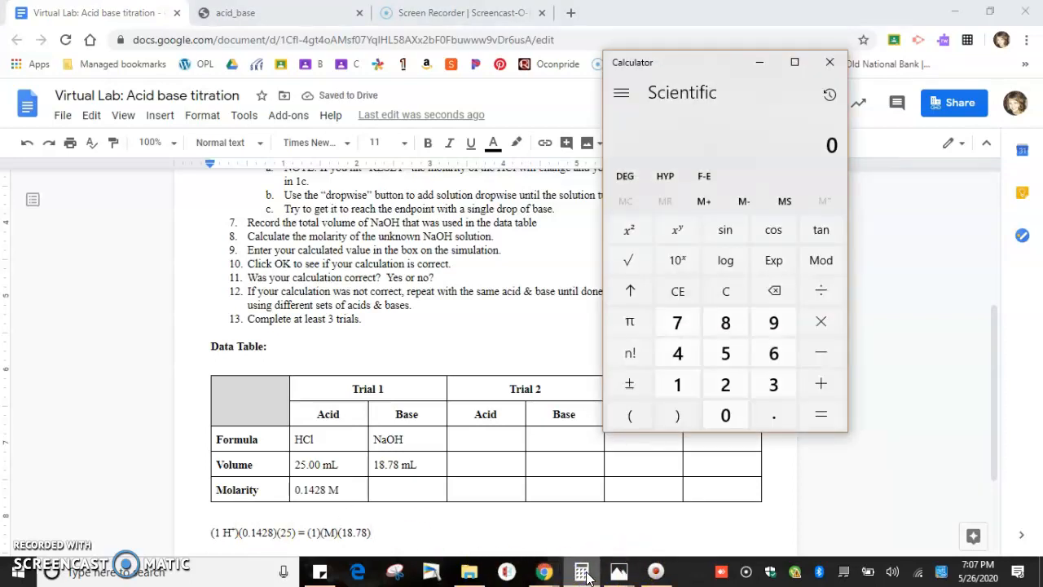
type("25")
key("asterisk")
type("0.")
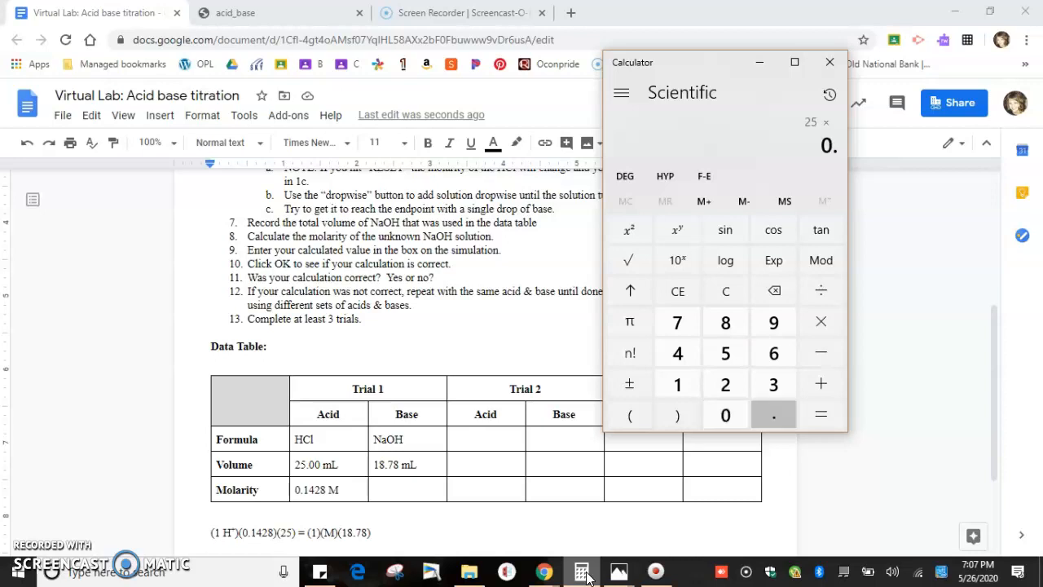
type("1428")
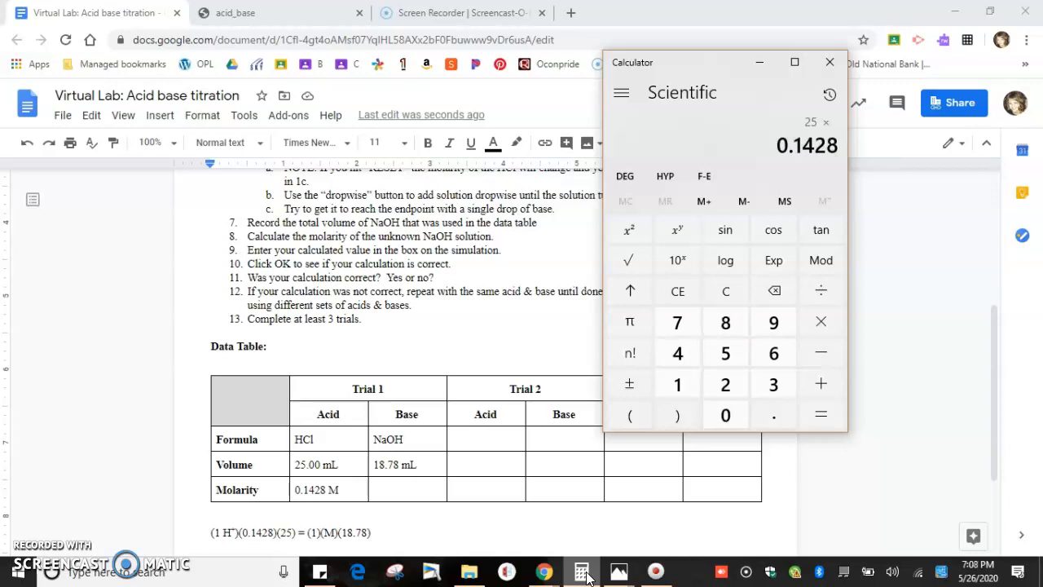
key("Return")
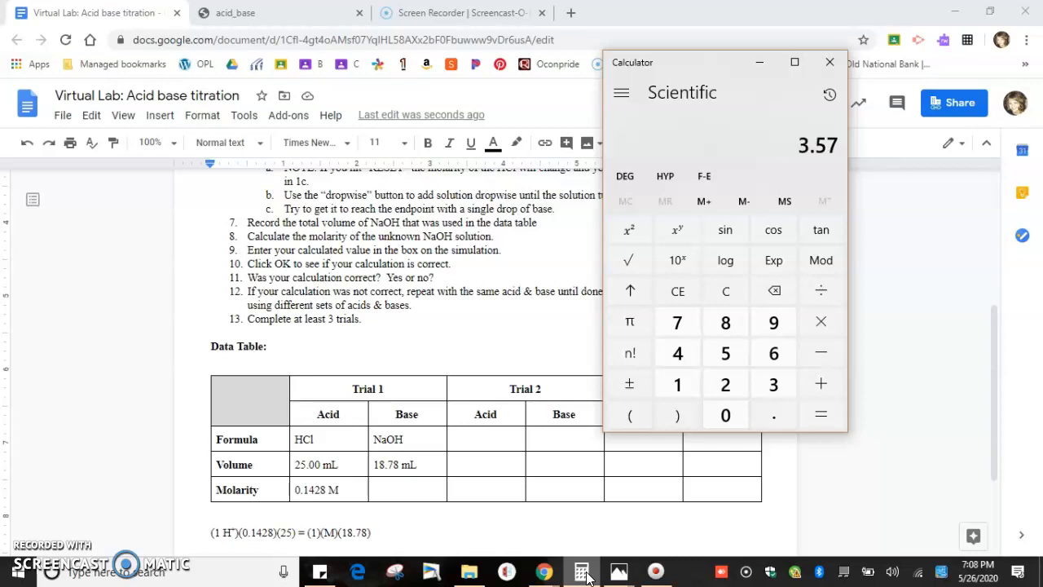
key("slash")
type("18.78")
key("Return")
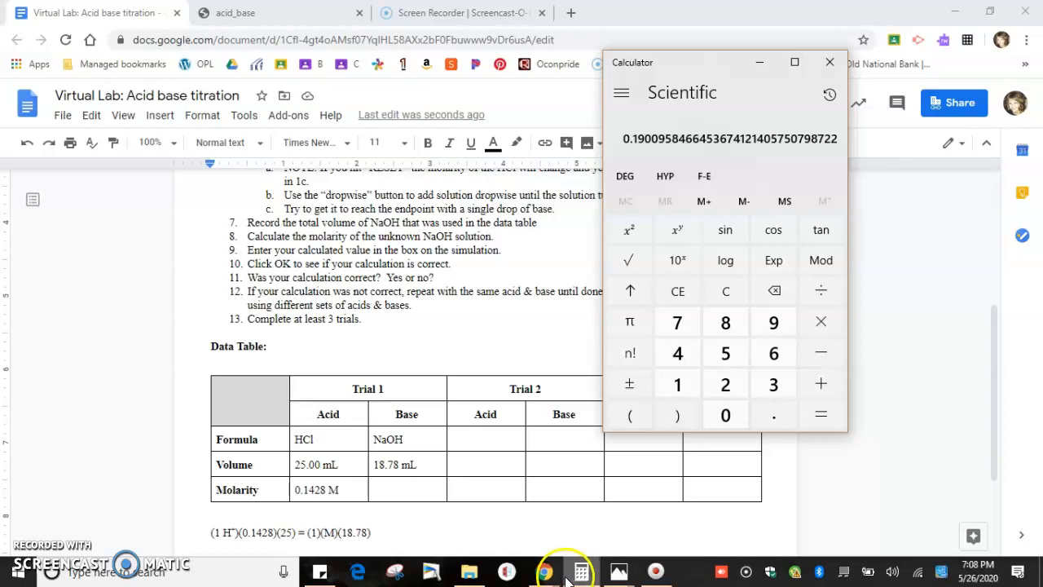
Step: In the acid_base simulation, enter 0.1901 M as the calculated molarity of the base and submit it for checking
mouse_move(544, 574)
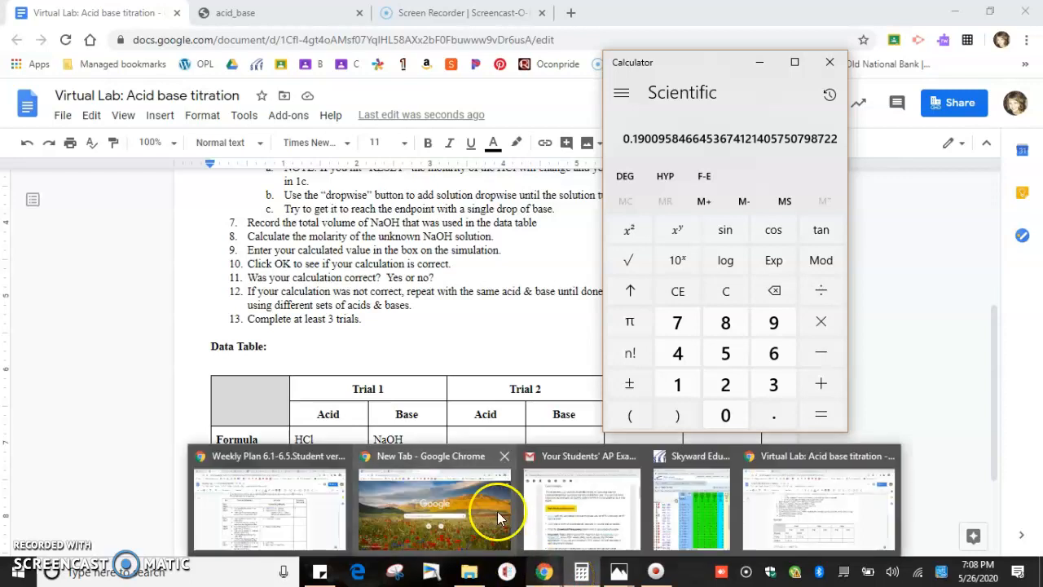
left_click(286, 18)
left_click(226, 299)
type("0.1901")
left_click(240, 312)
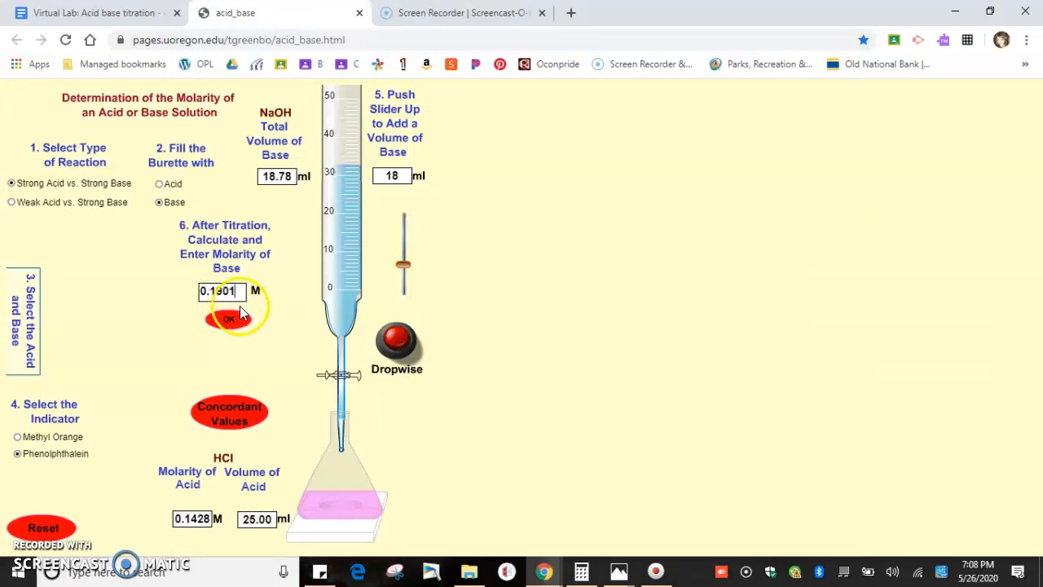
left_click(233, 321)
left_click(231, 327)
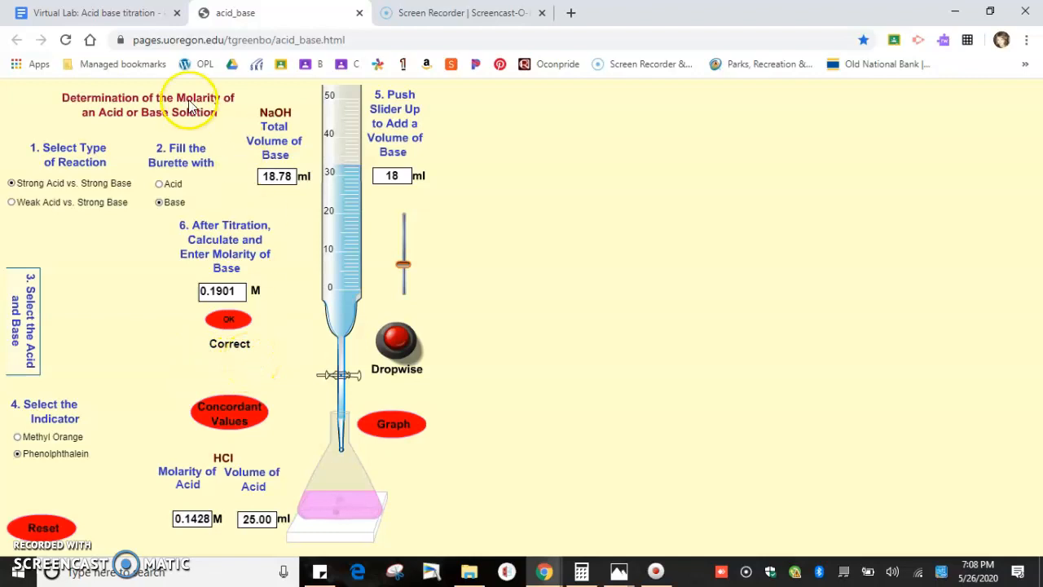
Step: Record 0.1901 M as the Trial 1 base molarity in the lab document's data table
left_click(94, 13)
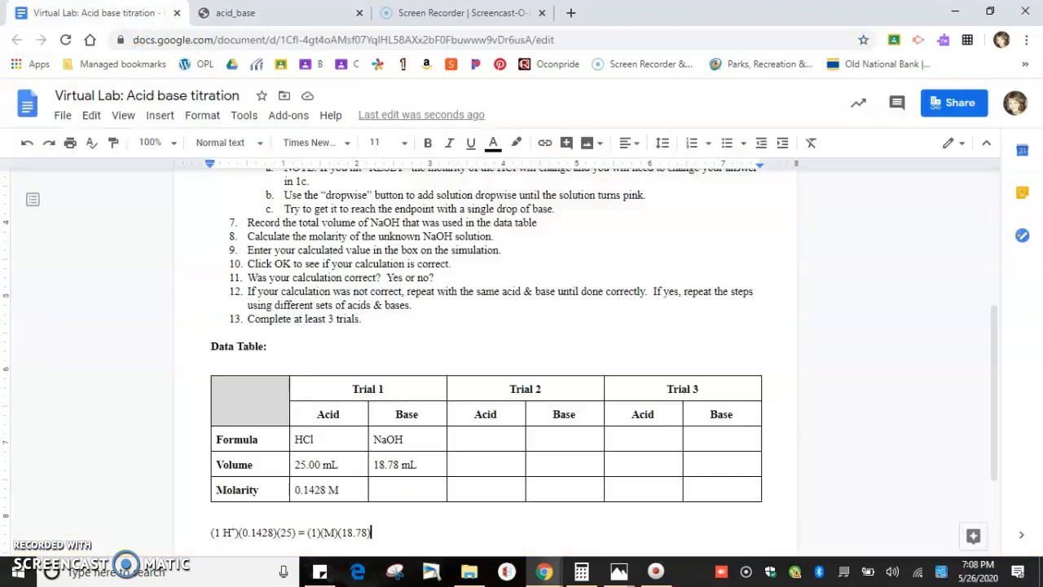
left_click(384, 489)
type("0.19")
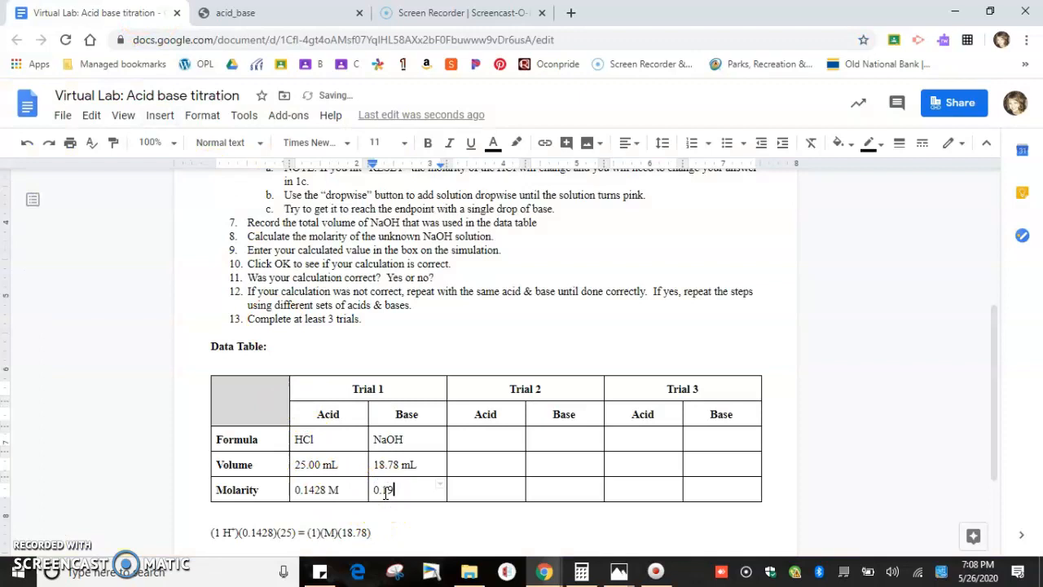
type("01 M")
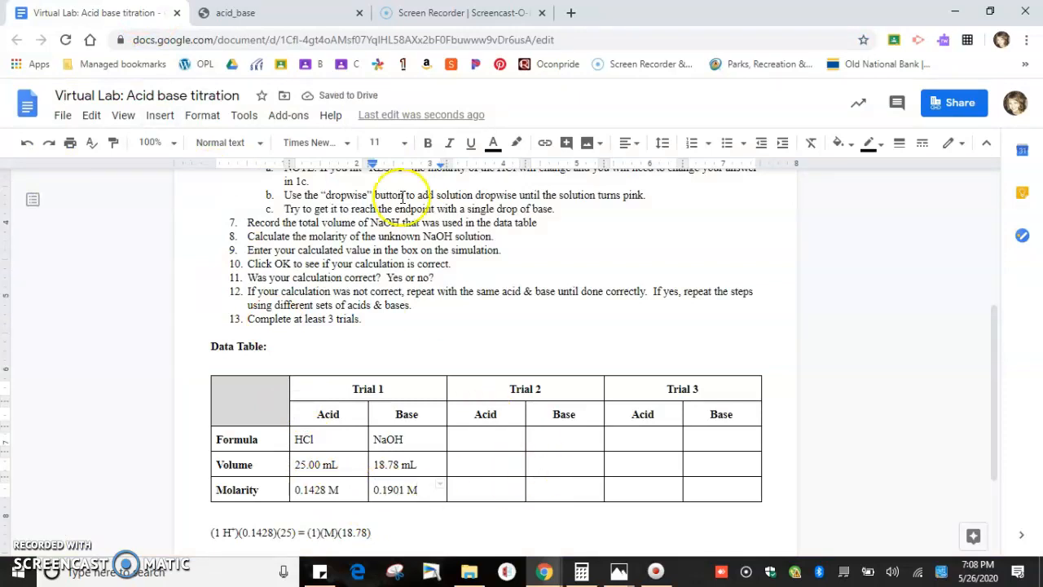
Step: In the simulation, overshoot the endpoint by raising the added NaOH volume to 25.5 ml, and reset the titration before returning to the lab document
left_click(244, 13)
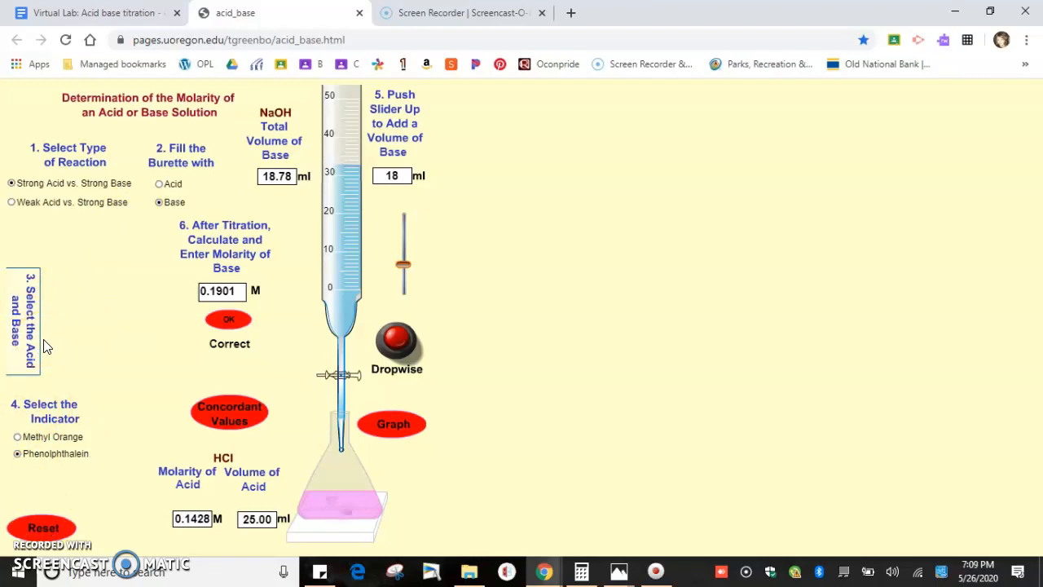
left_click(72, 18)
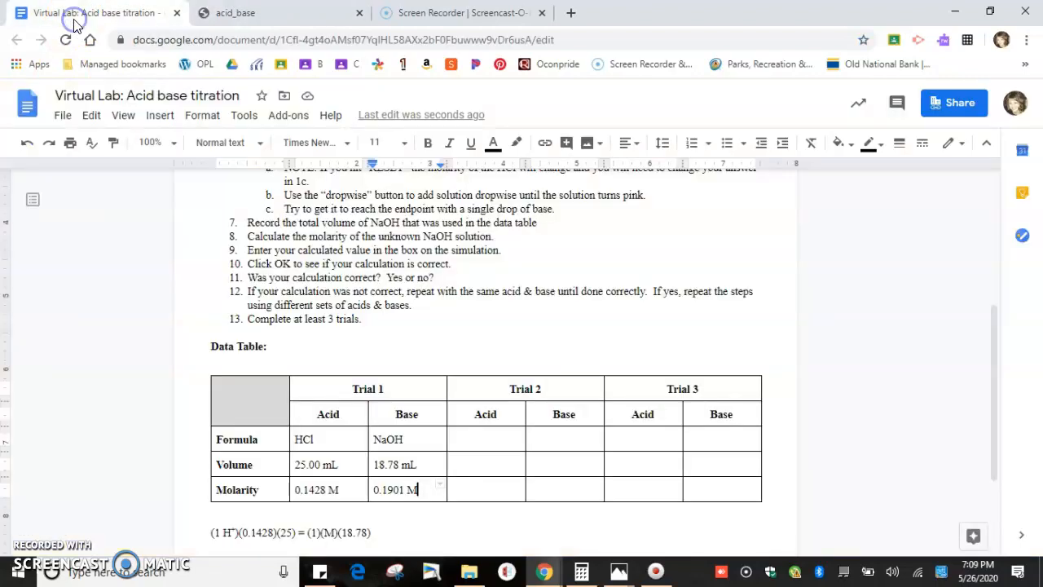
left_click(240, 12)
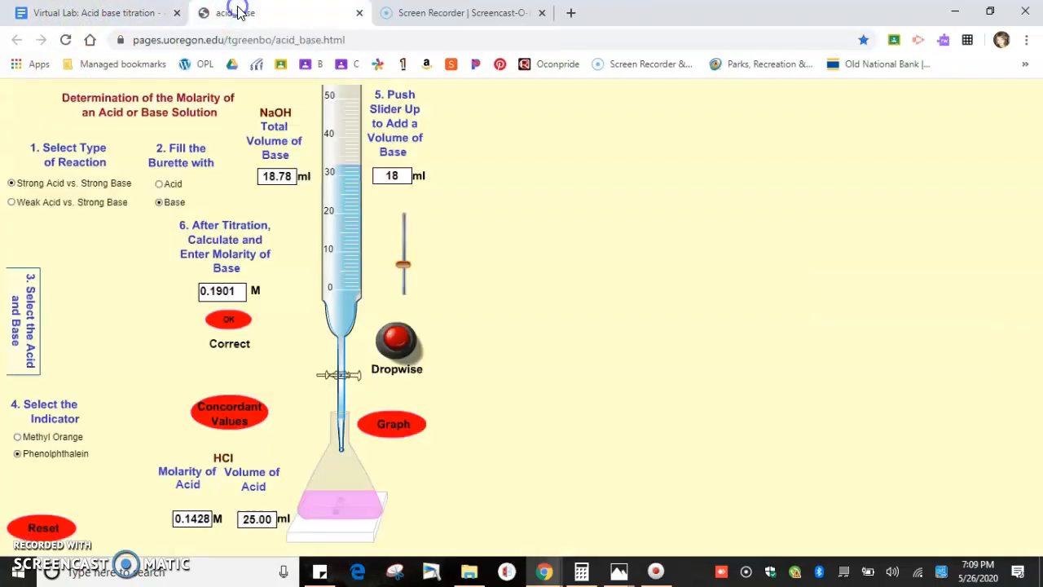
left_click_drag(404, 265, 407, 254)
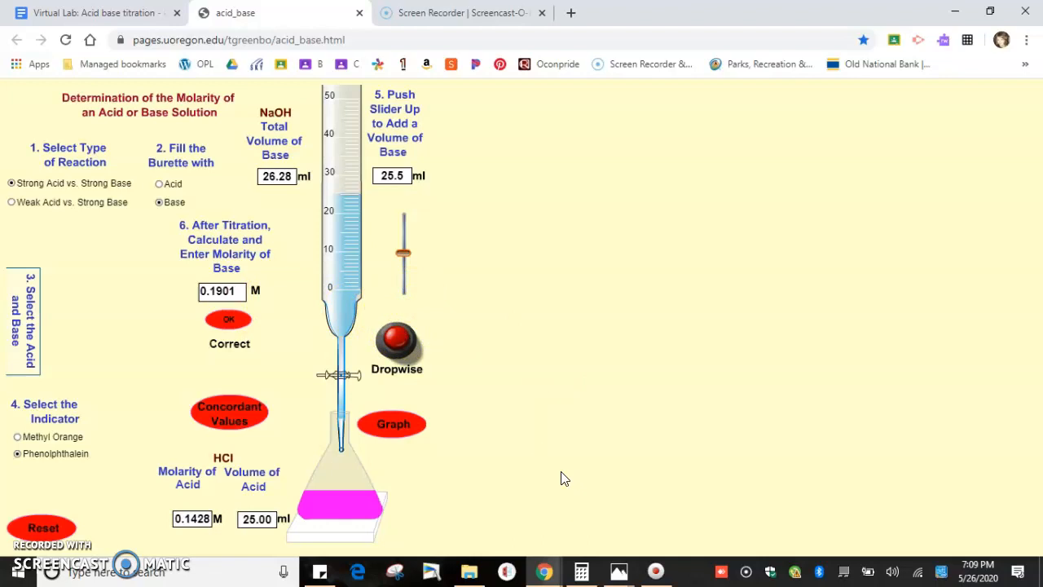
left_click(53, 526)
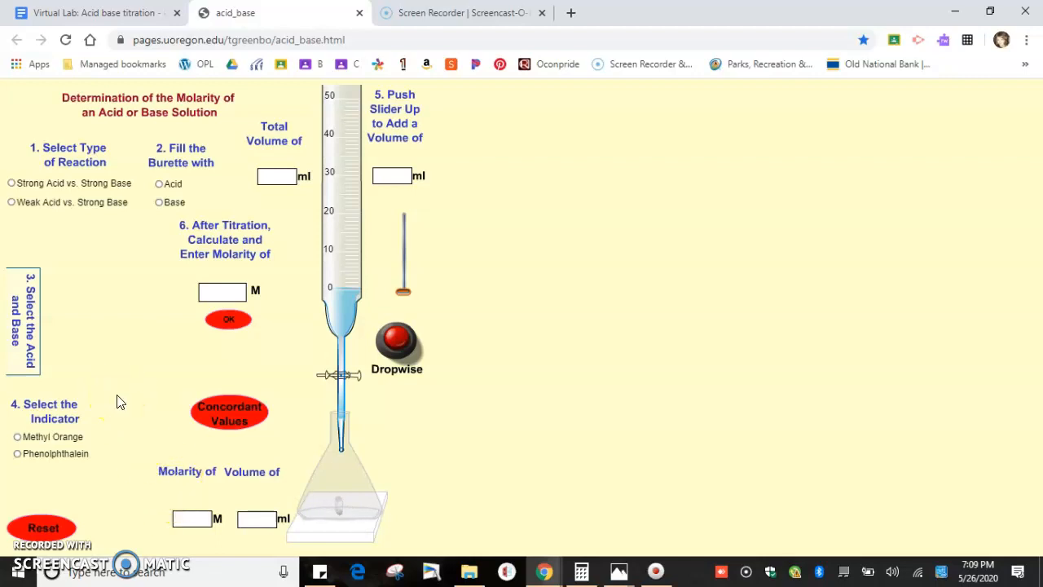
left_click(81, 18)
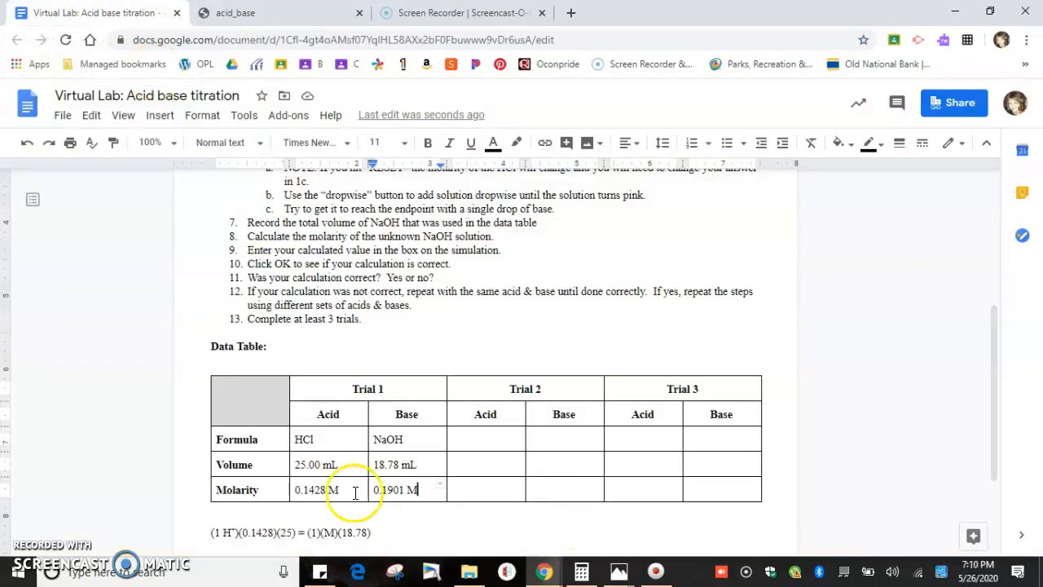